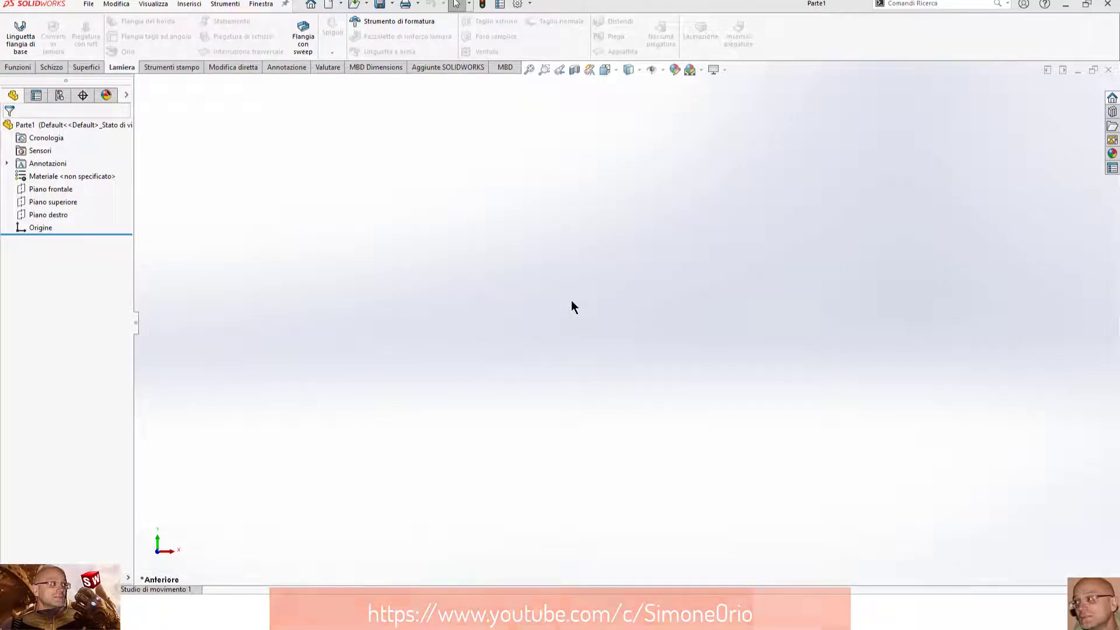
Start an empty sketch, Schizzo1, on Piano frontale (the front plane).
left_click(33, 187)
left_click(44, 168)
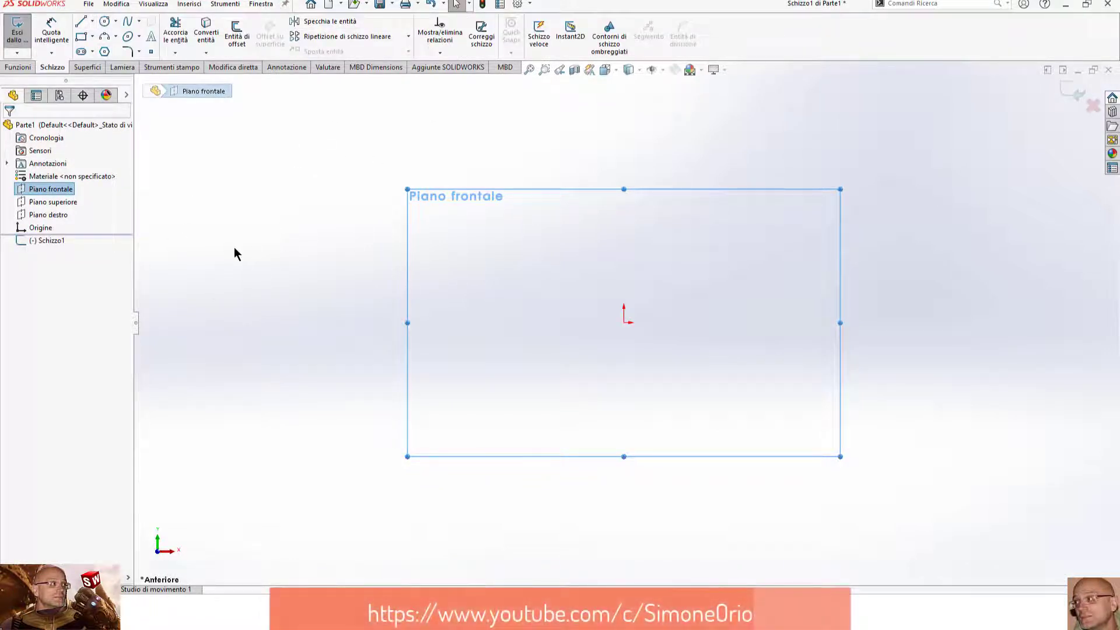
Try the equation-driven curve in Parametrico mode, then cancel it and discard the empty sketch.
left_click(140, 23)
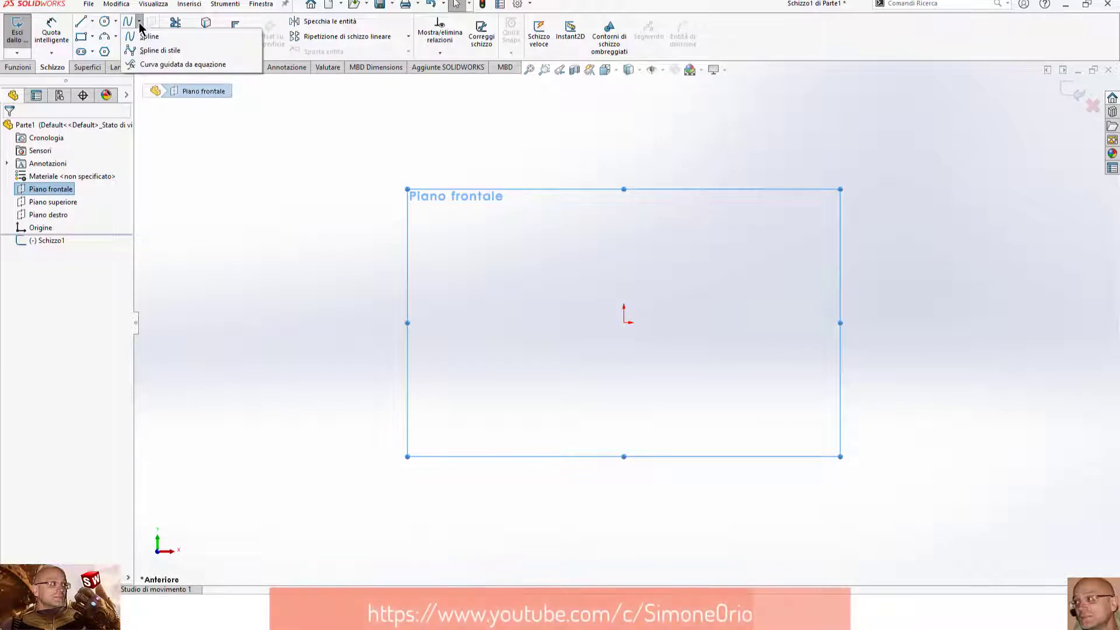
left_click(157, 66)
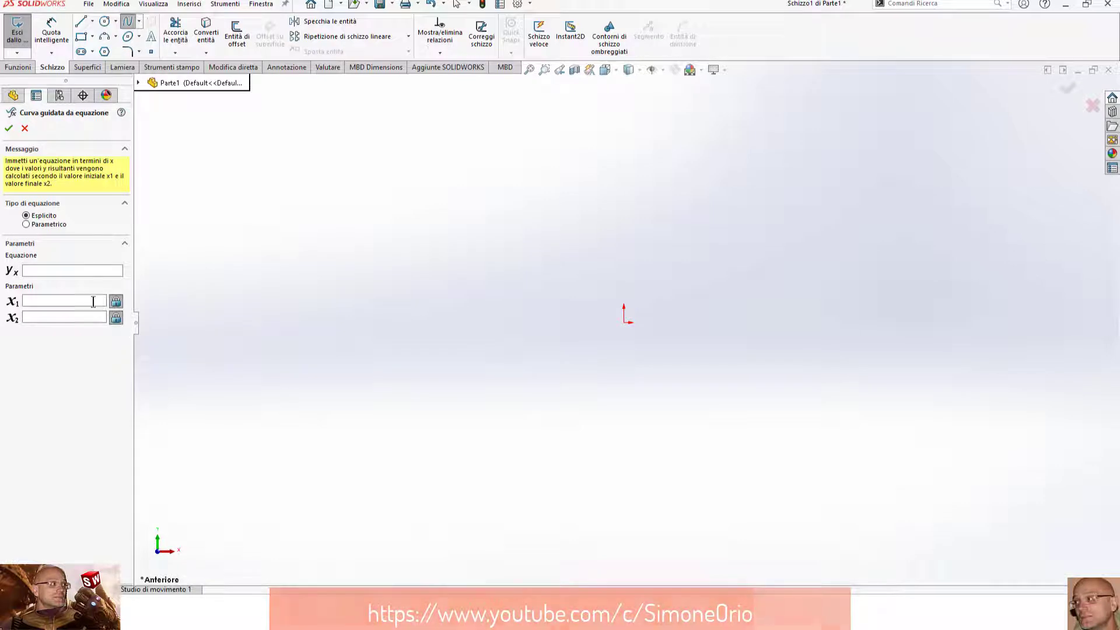
left_click(26, 222)
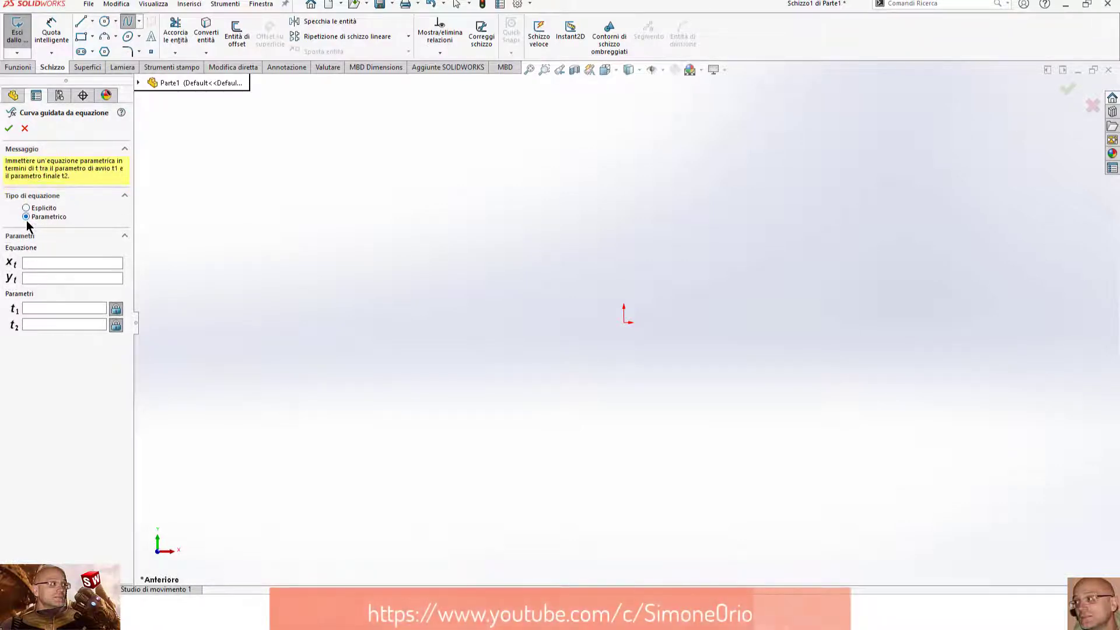
left_click(47, 279)
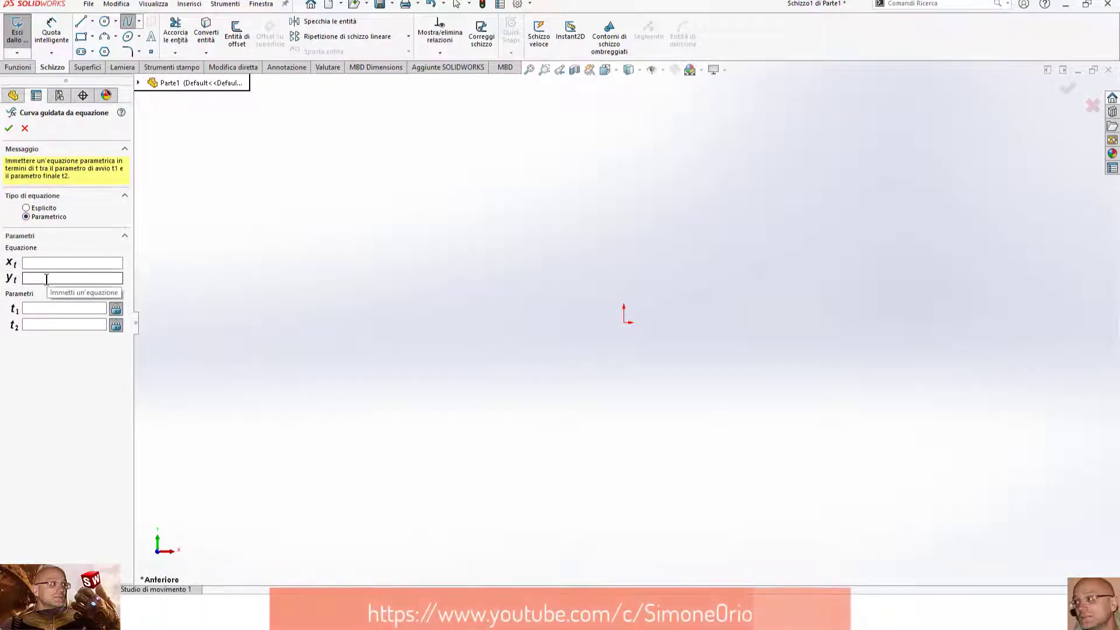
left_click(25, 127)
left_click(1071, 85)
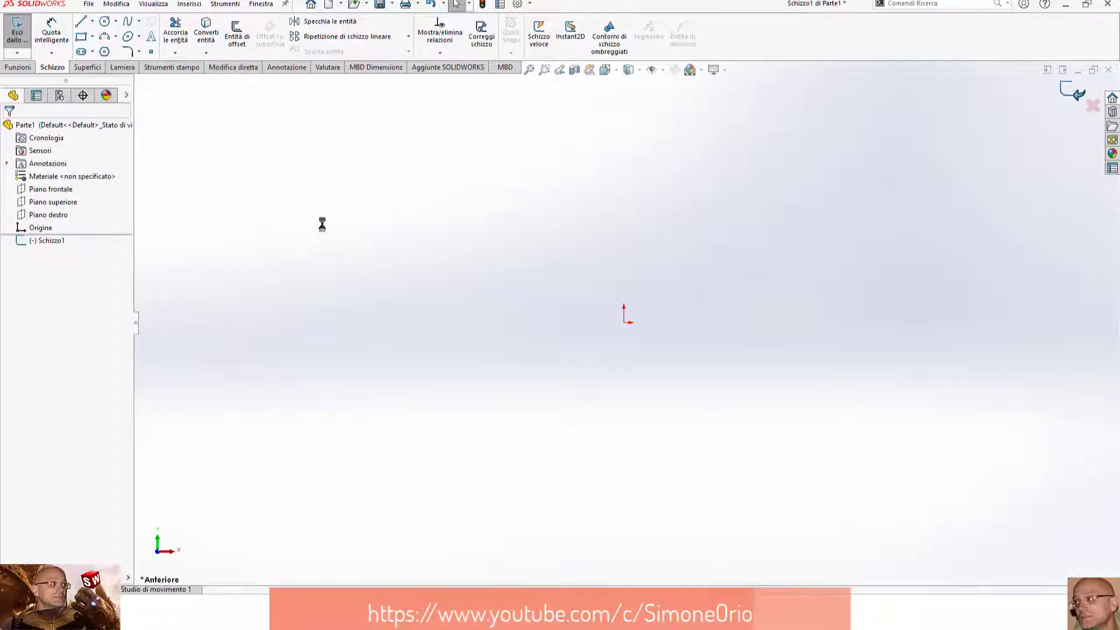
Start a new 3D sketch, Schizzo3D1.
left_click(47, 69)
left_click(20, 53)
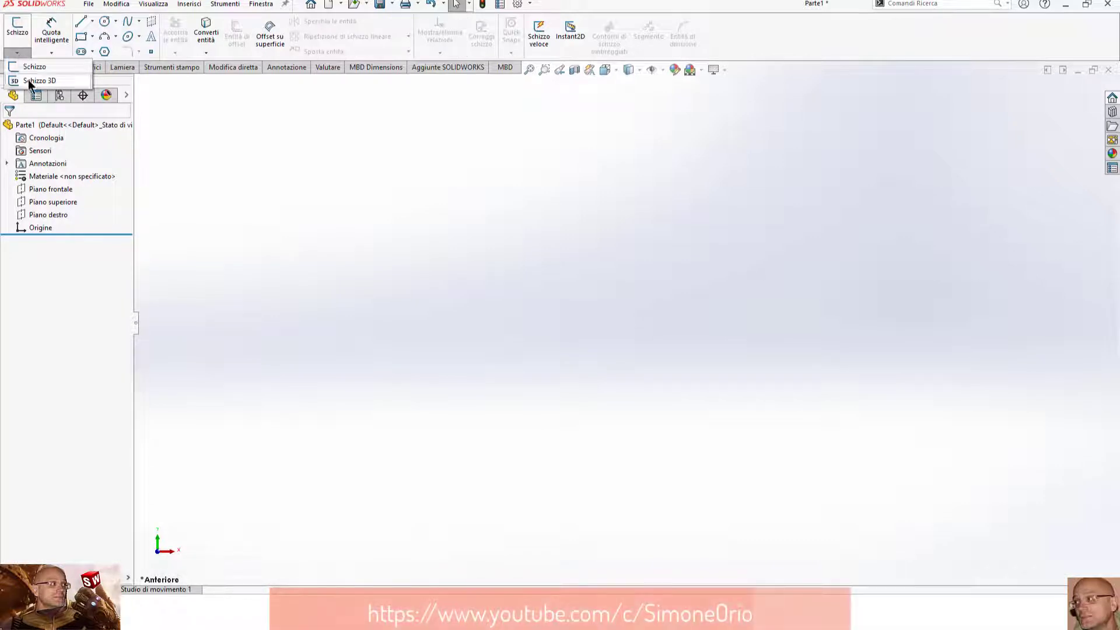
left_click(35, 81)
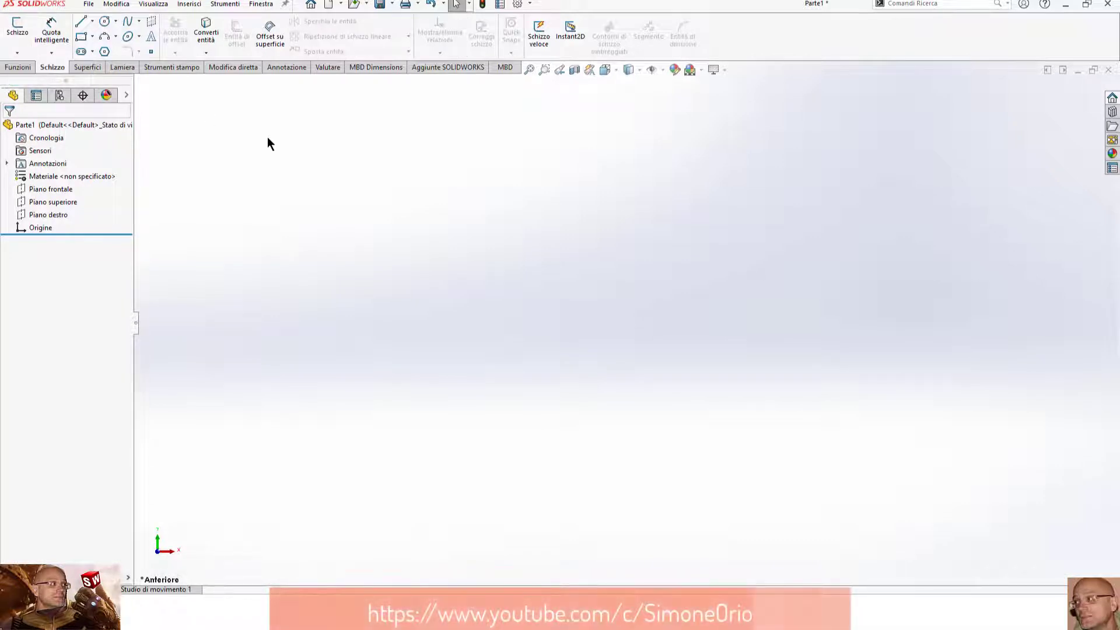
Start the Curva guidata da equazione tool in the 3D sketch, ready for x, y, z equations.
left_click(140, 22)
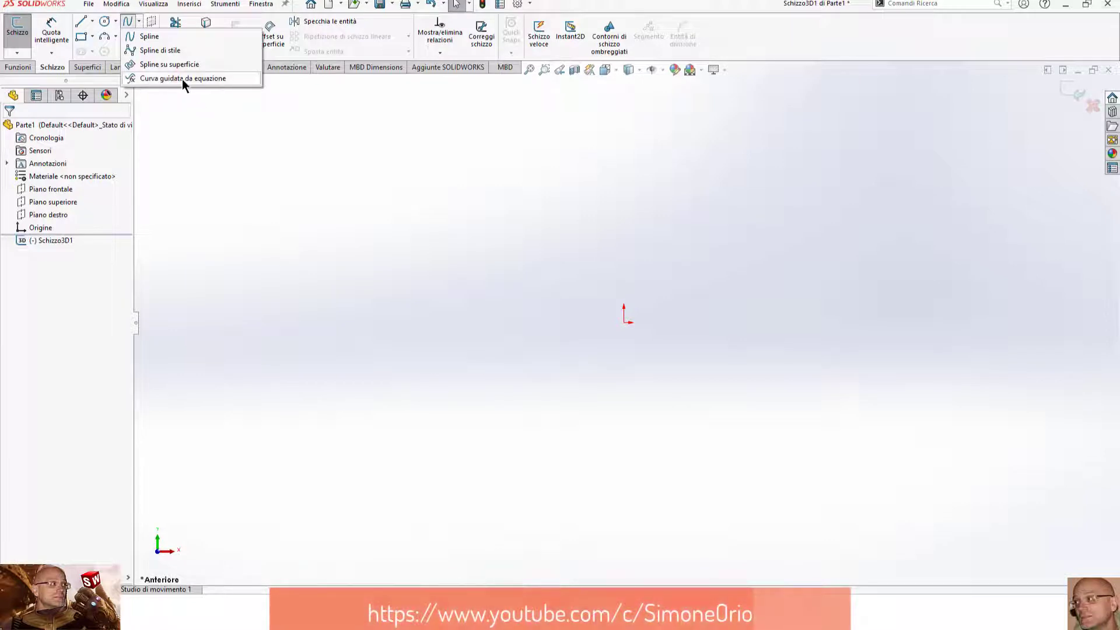
left_click(372, 229)
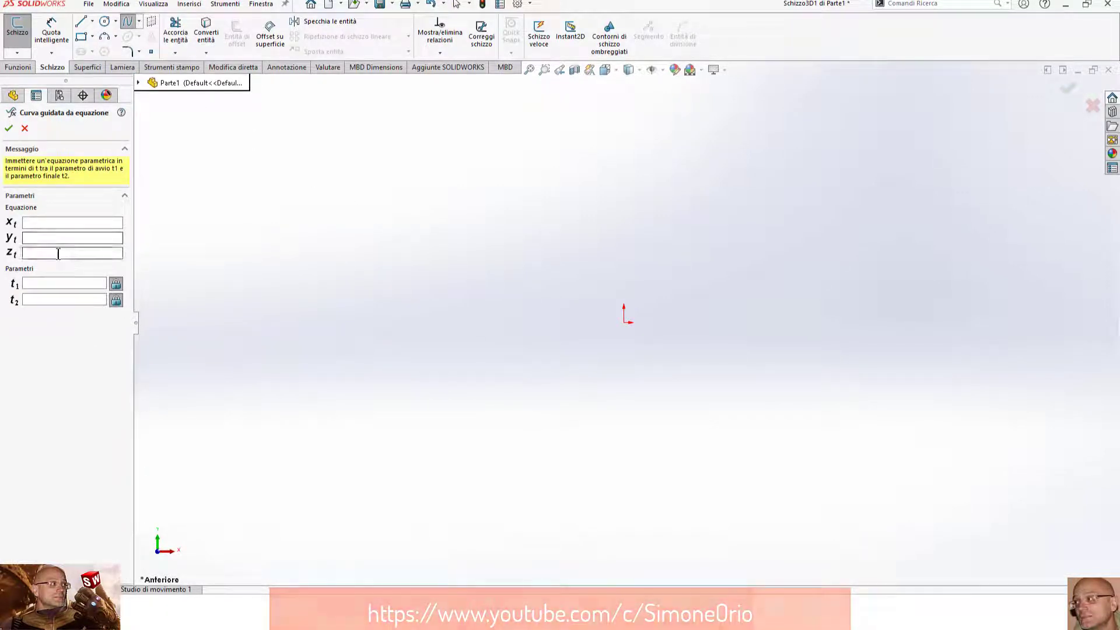
left_click(37, 222)
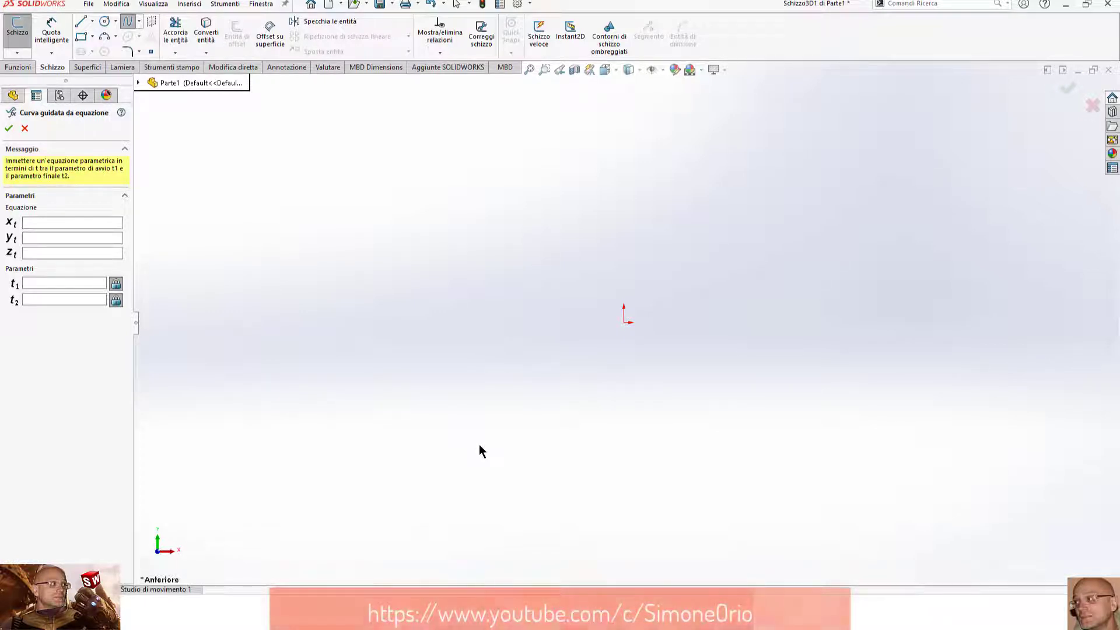
left_click(53, 252)
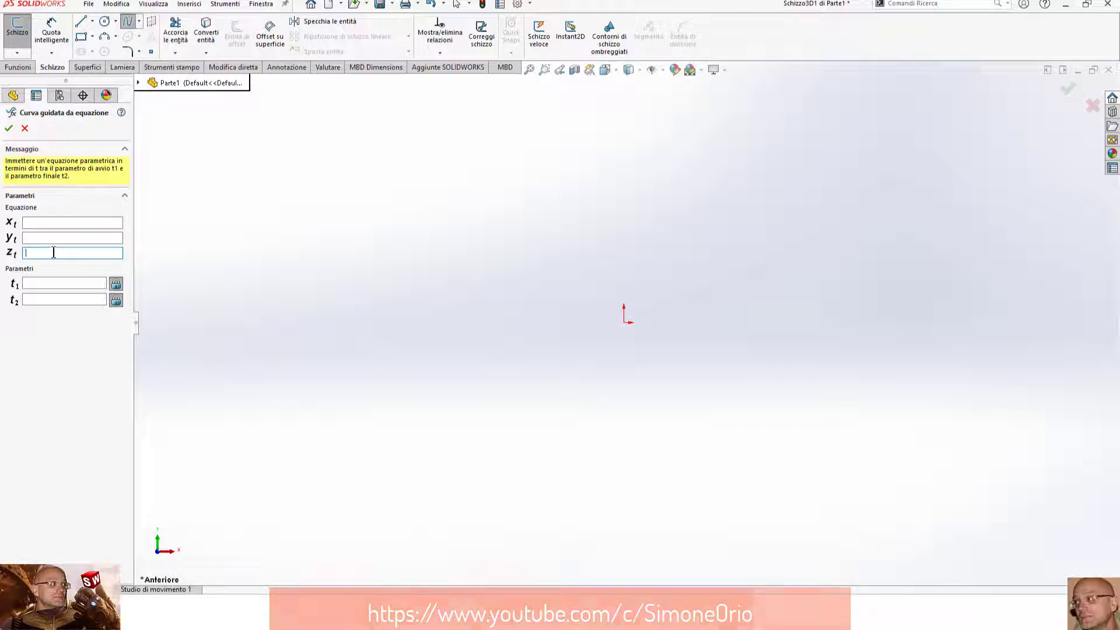
Enter the curve equations x = 2*t, y = 5*cos(t), z = 0.
type("0")
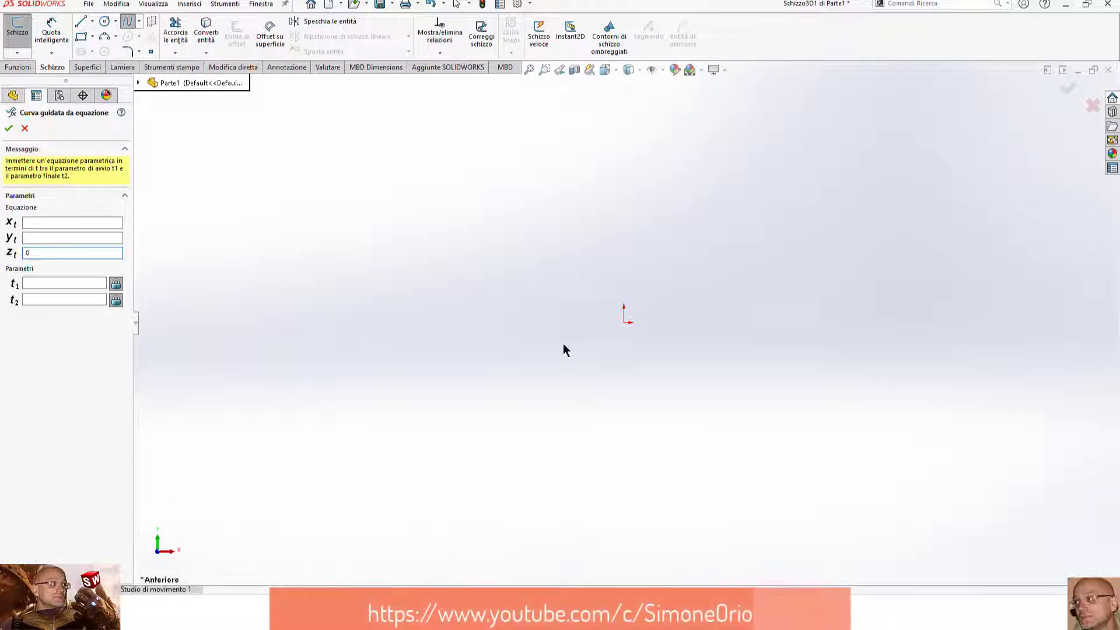
left_click(69, 242)
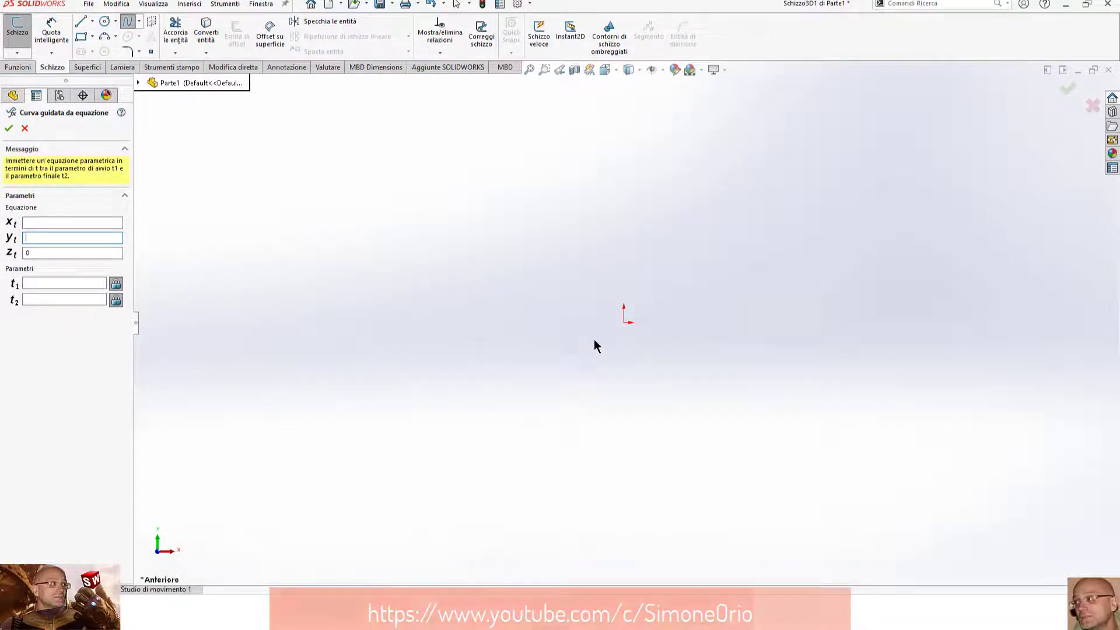
left_click(52, 224)
type("2*t")
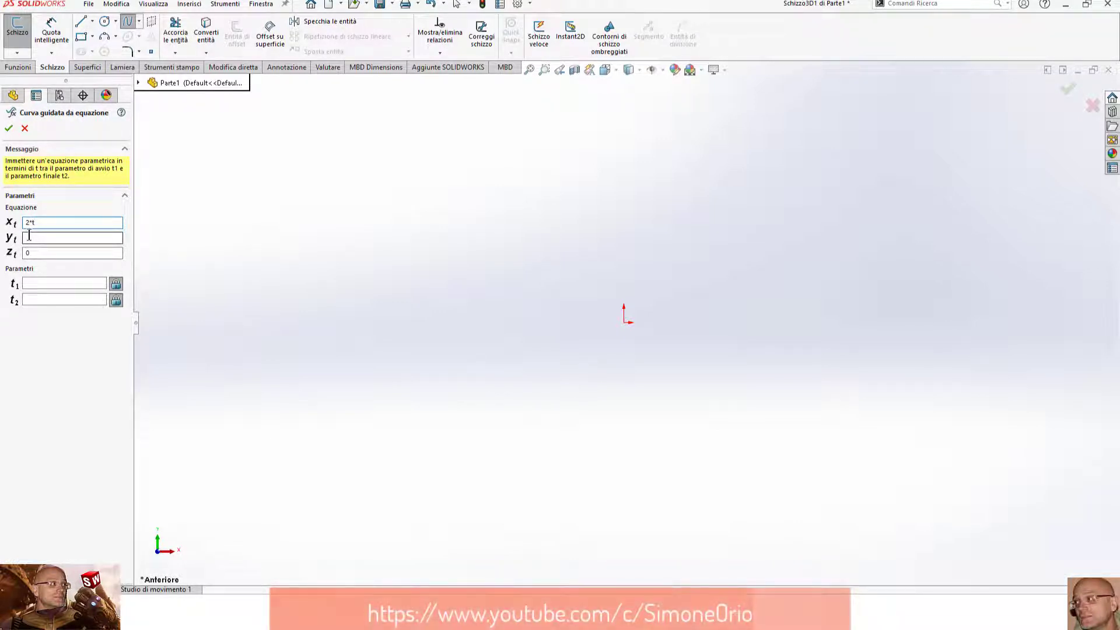
left_click(37, 236)
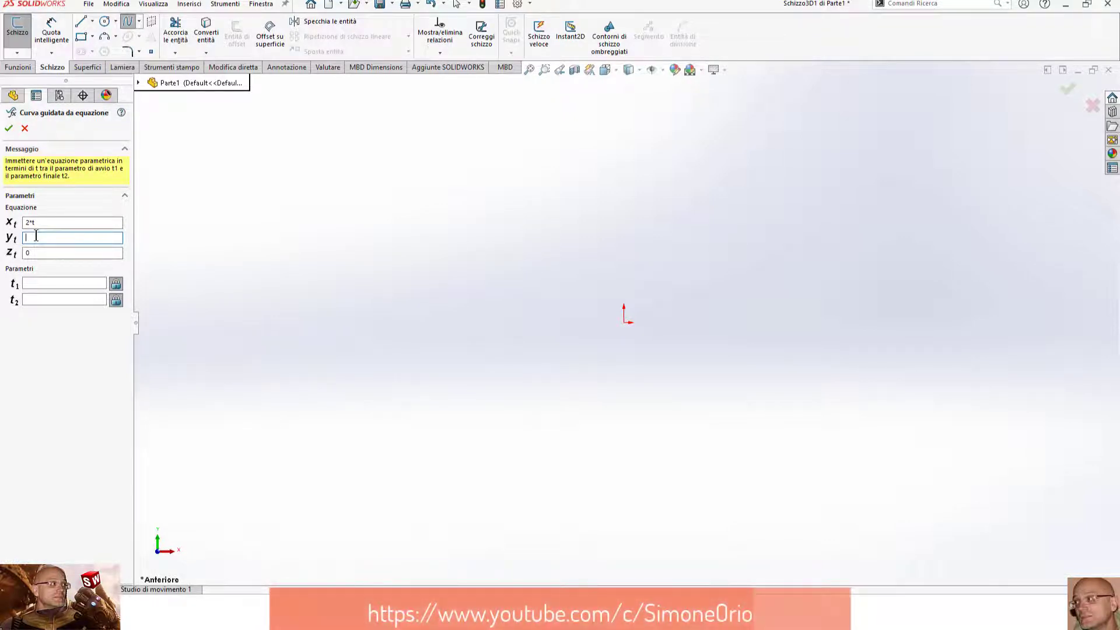
type("5*cos(")
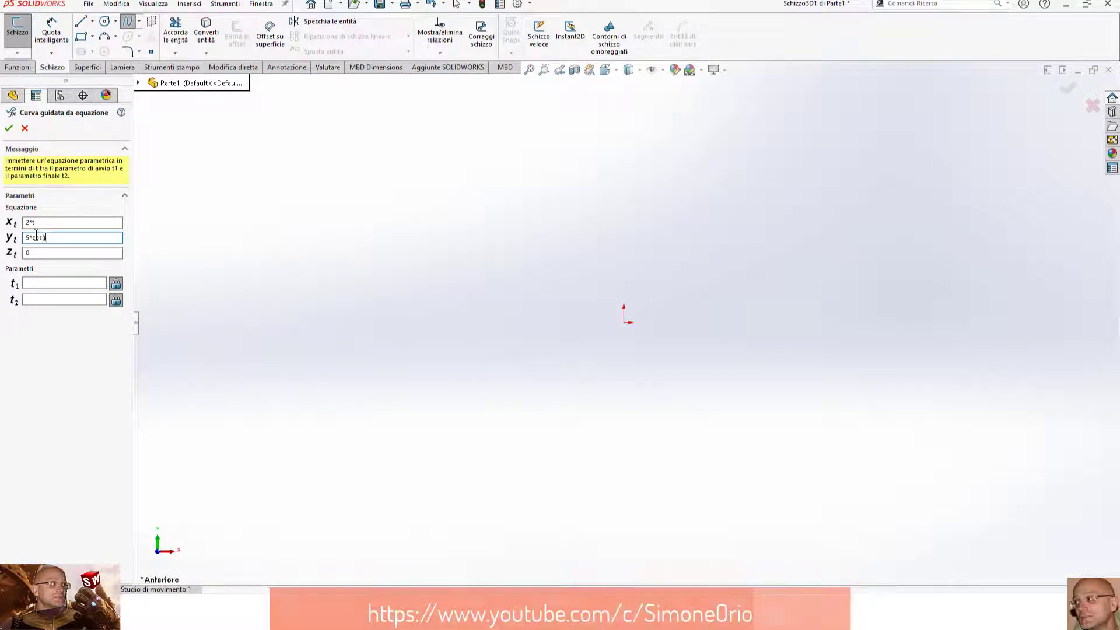
key("Left")
Set the parameter range t1 = 0 to t2 = 100 and preview the wave.
left_click(58, 253)
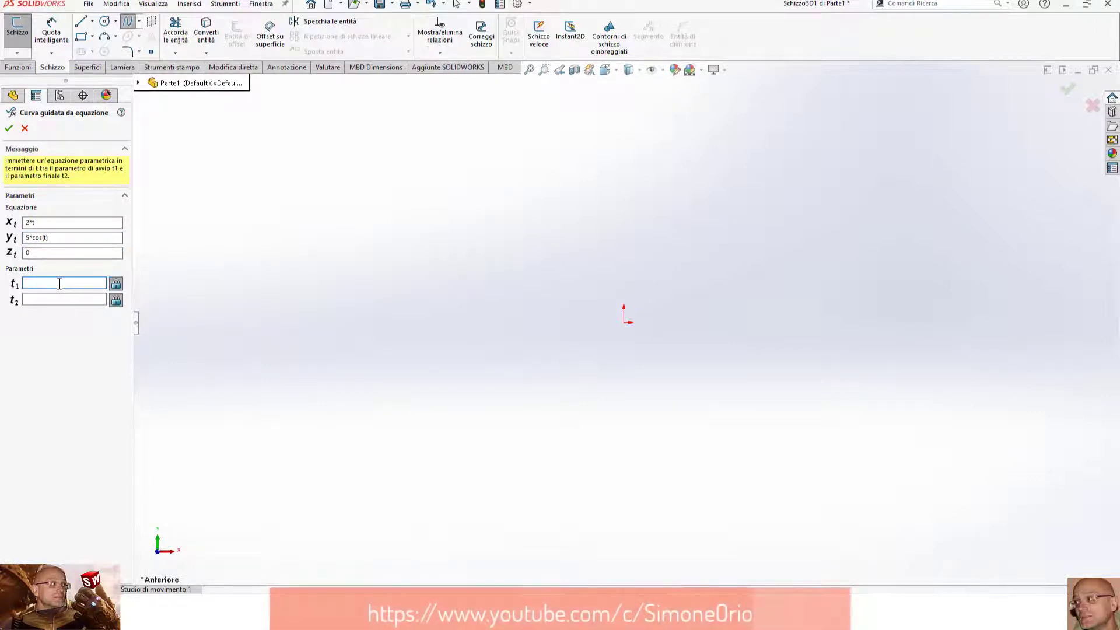
type("0")
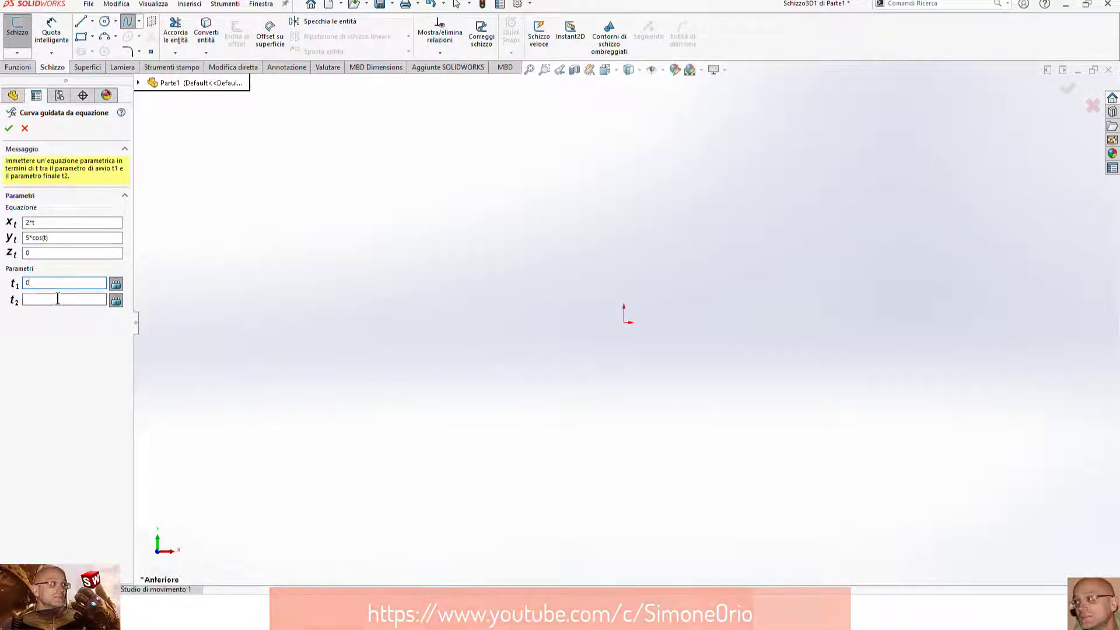
left_click(57, 299)
type("100")
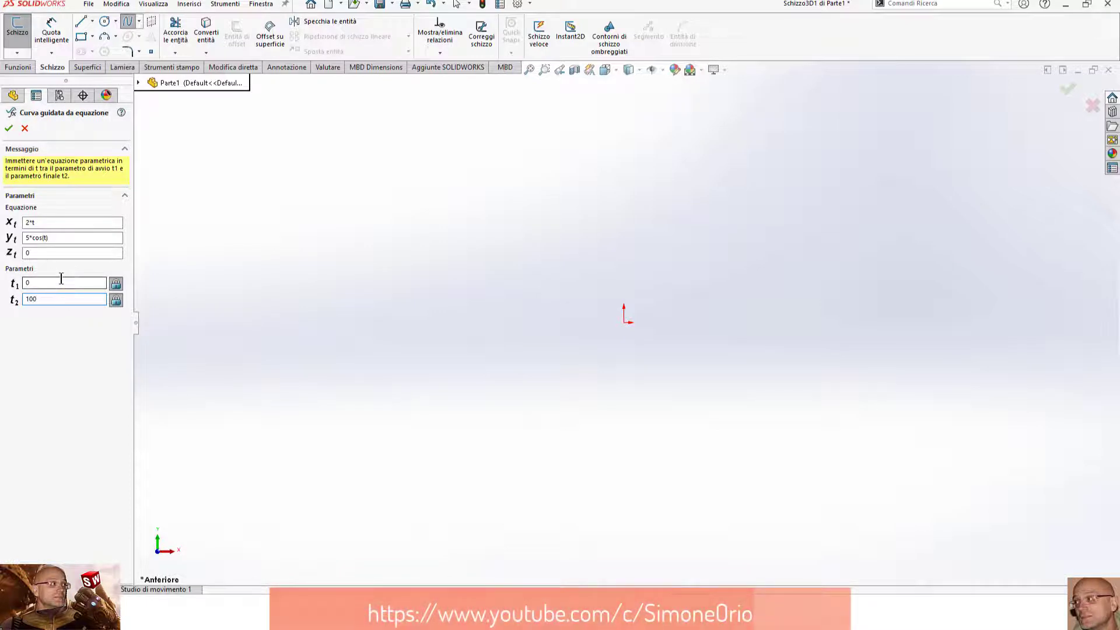
left_click(61, 280)
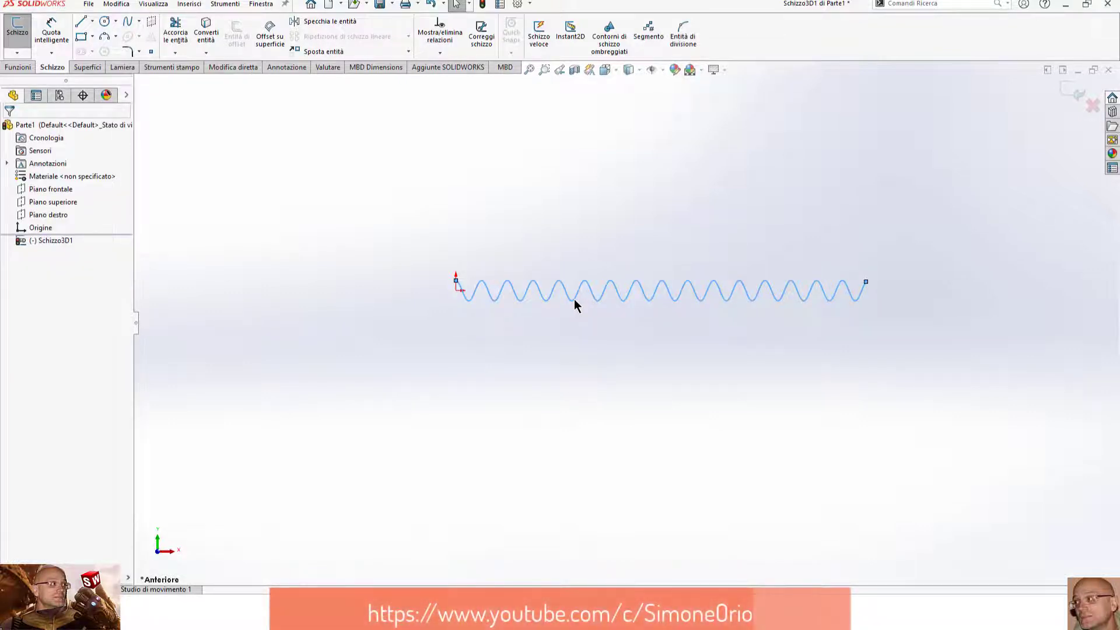
Alternate between Bottom and Front views to compare the wave edge-on and face-on.
key("ctrl+6")
key("ctrl+1")
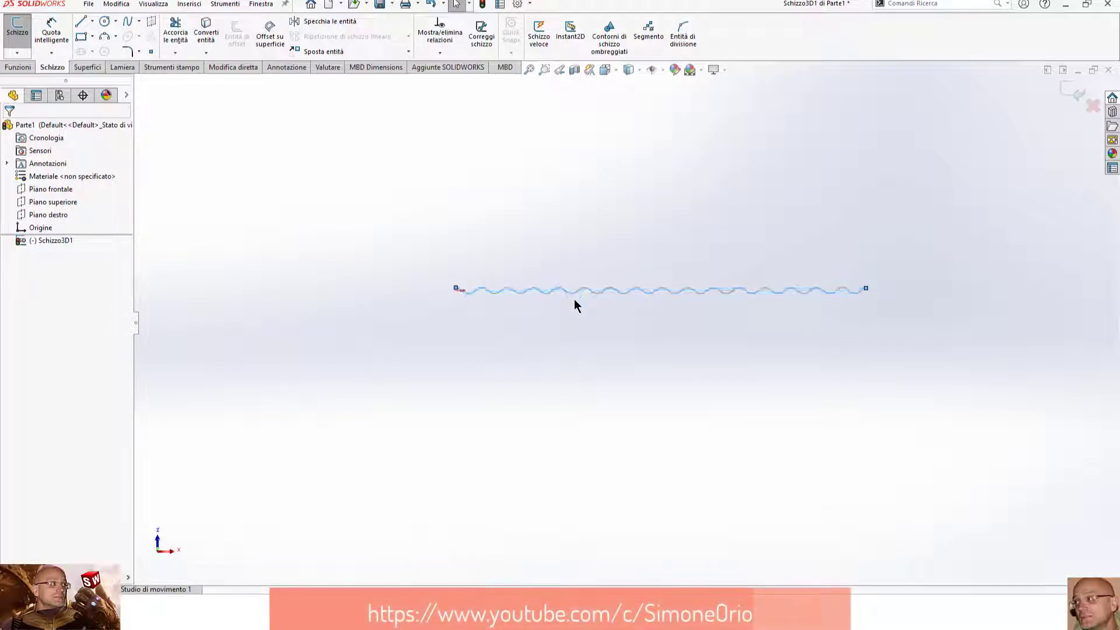
key("ctrl+6")
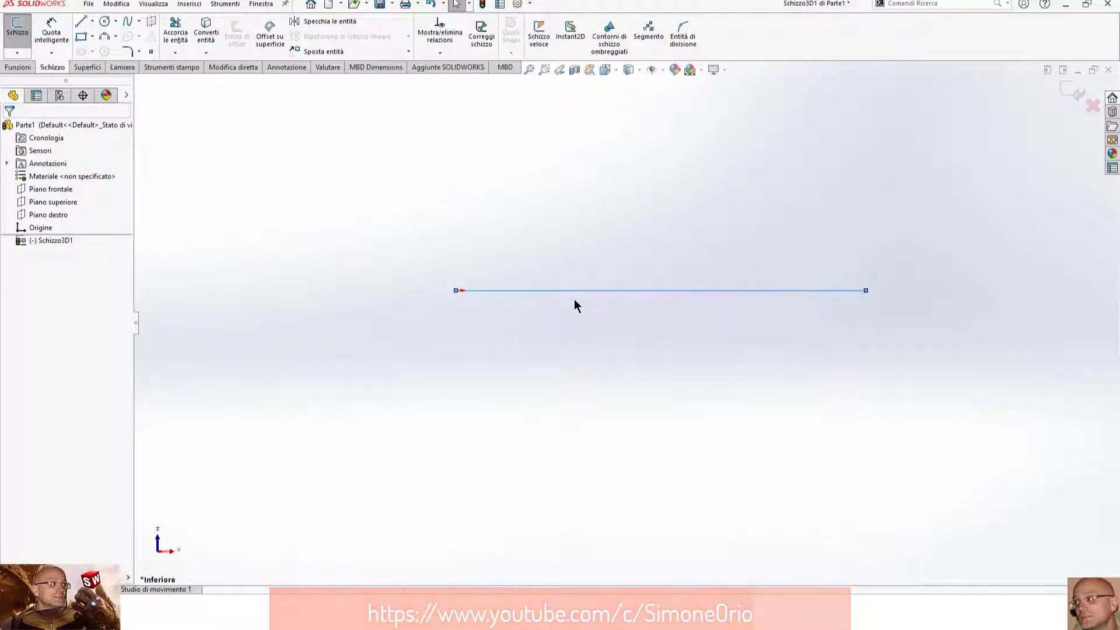
key("ctrl+1")
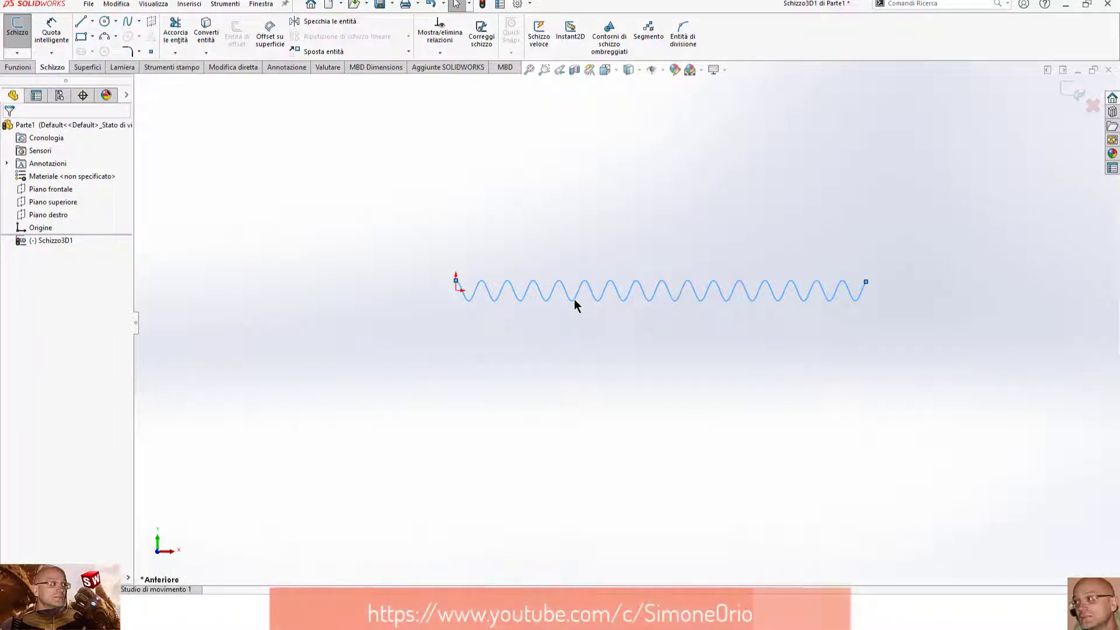
key("ctrl+6")
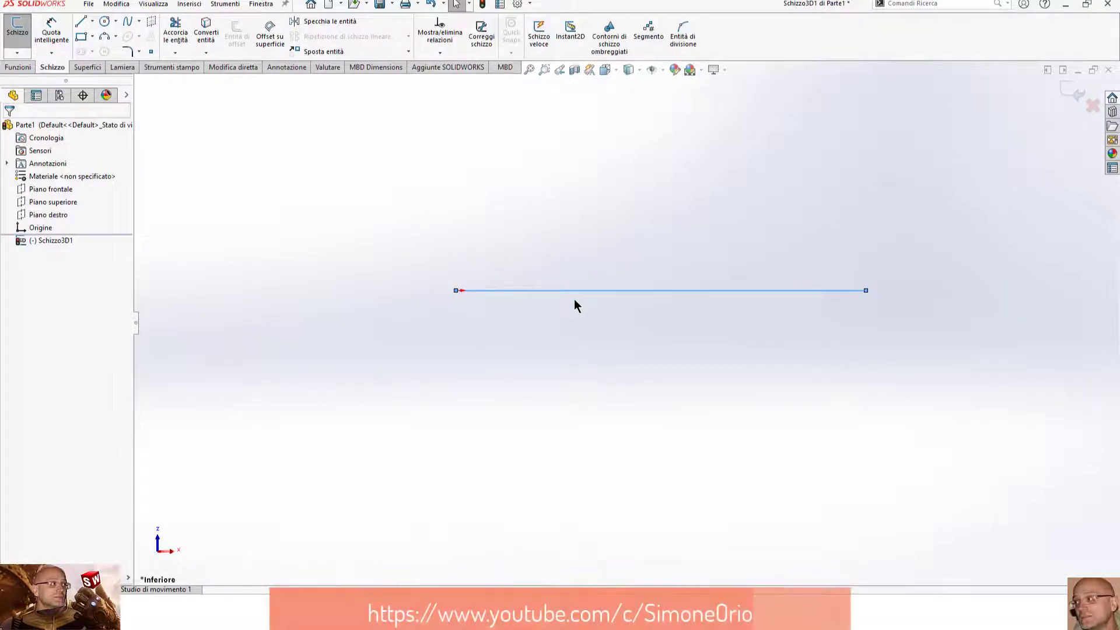
key("ctrl+1")
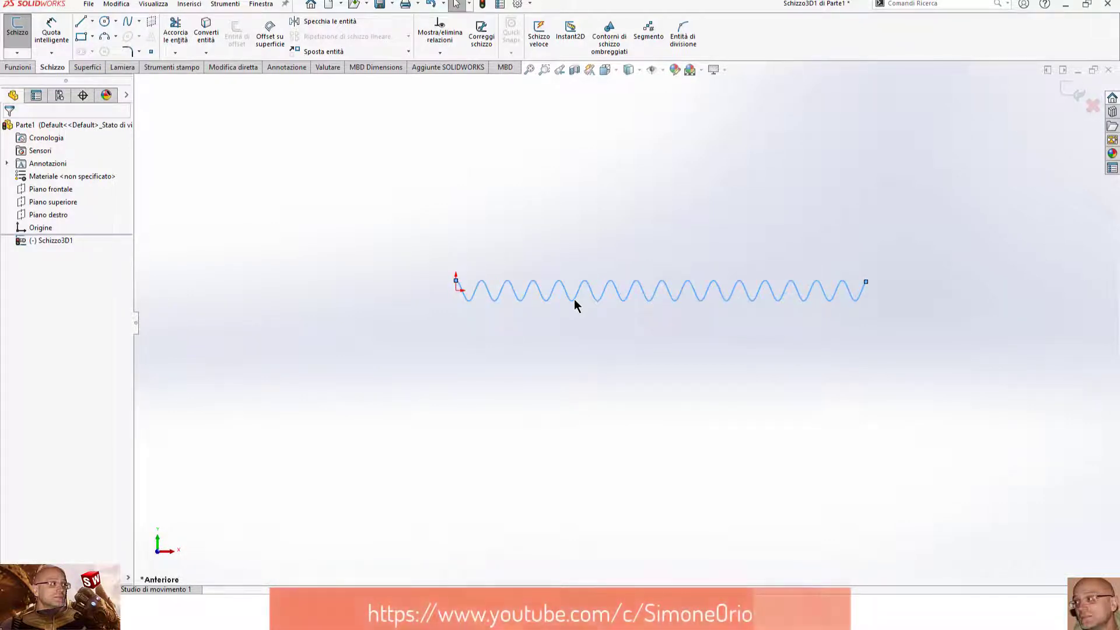
key("ctrl+6")
key("ctrl+1")
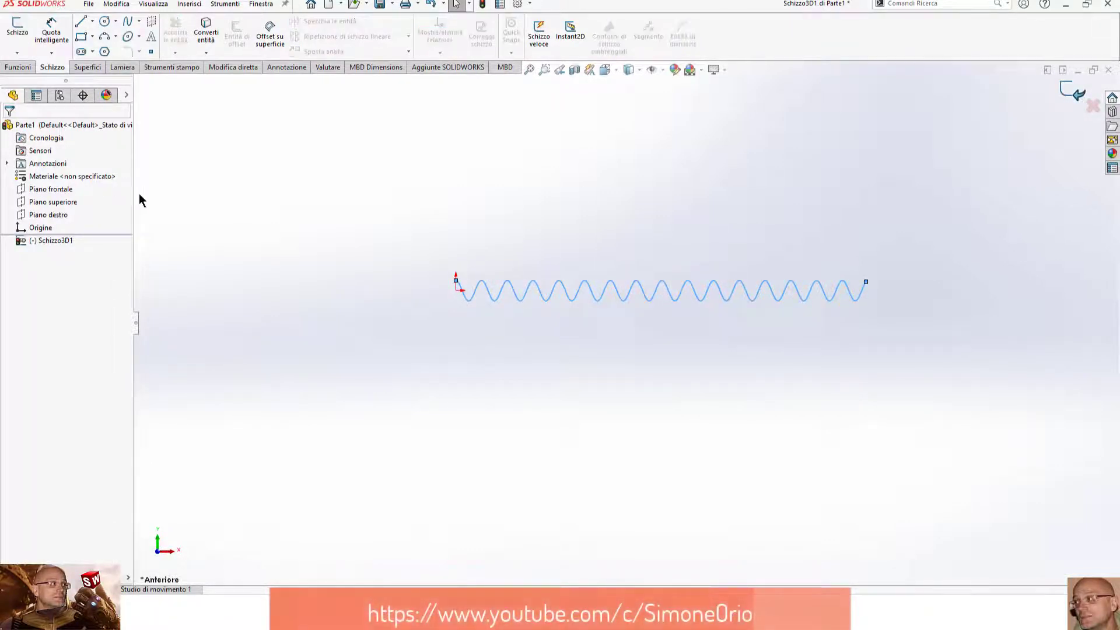
Begin Salva con nome and choose the Desktop lamiera folder as the location.
left_click(88, 7)
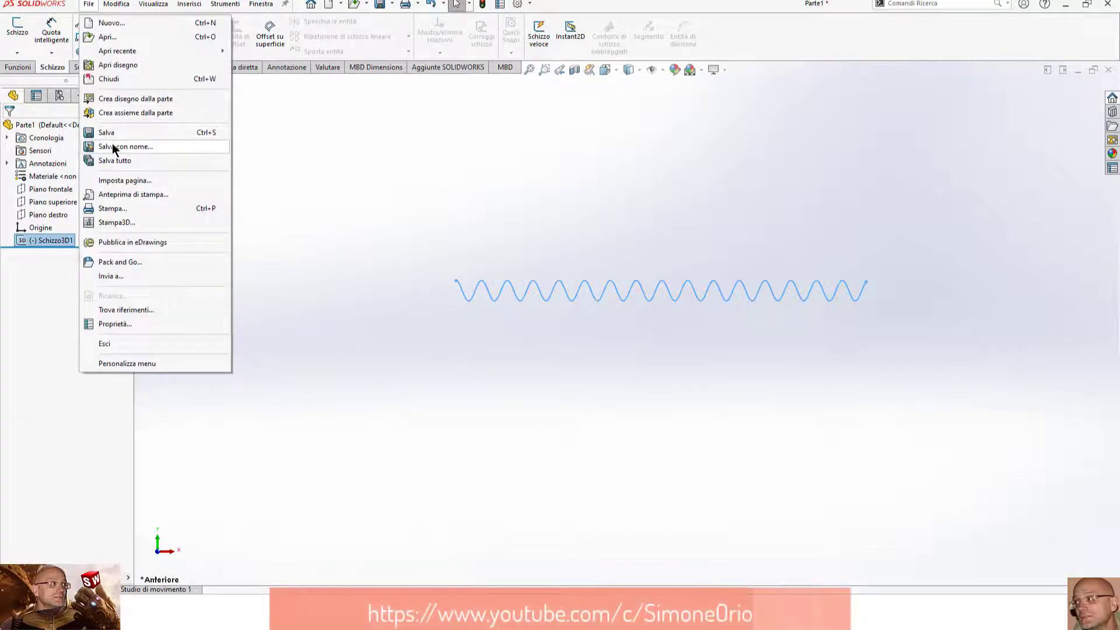
left_click(323, 155)
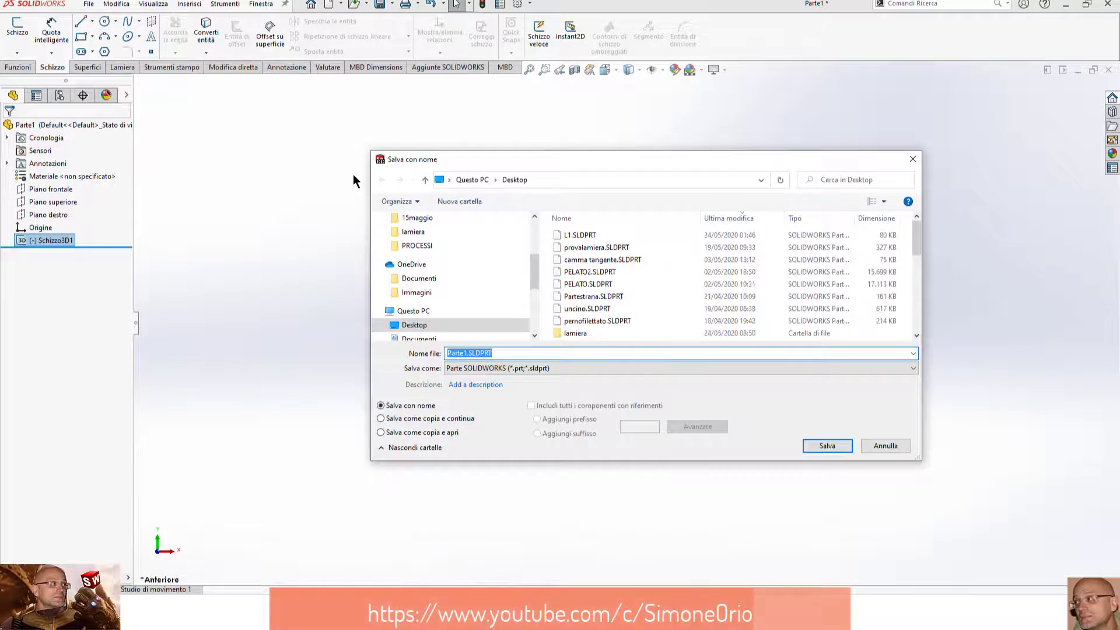
left_click(579, 332)
double_click(579, 331)
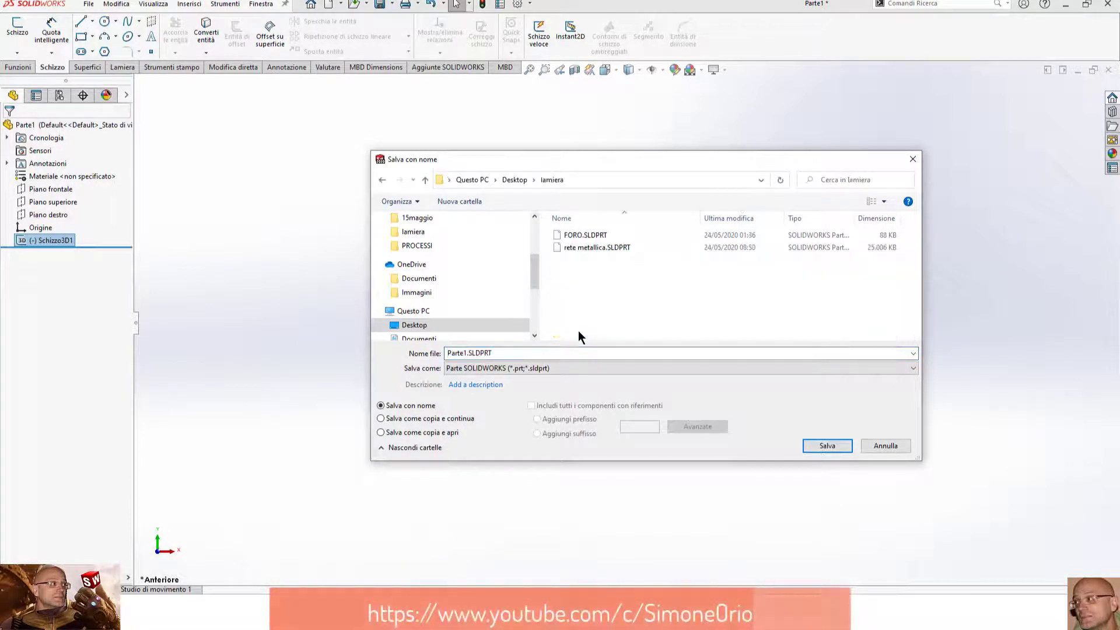
Rename the file from Parte1 to 'prova equazione' and save it.
left_click(465, 356)
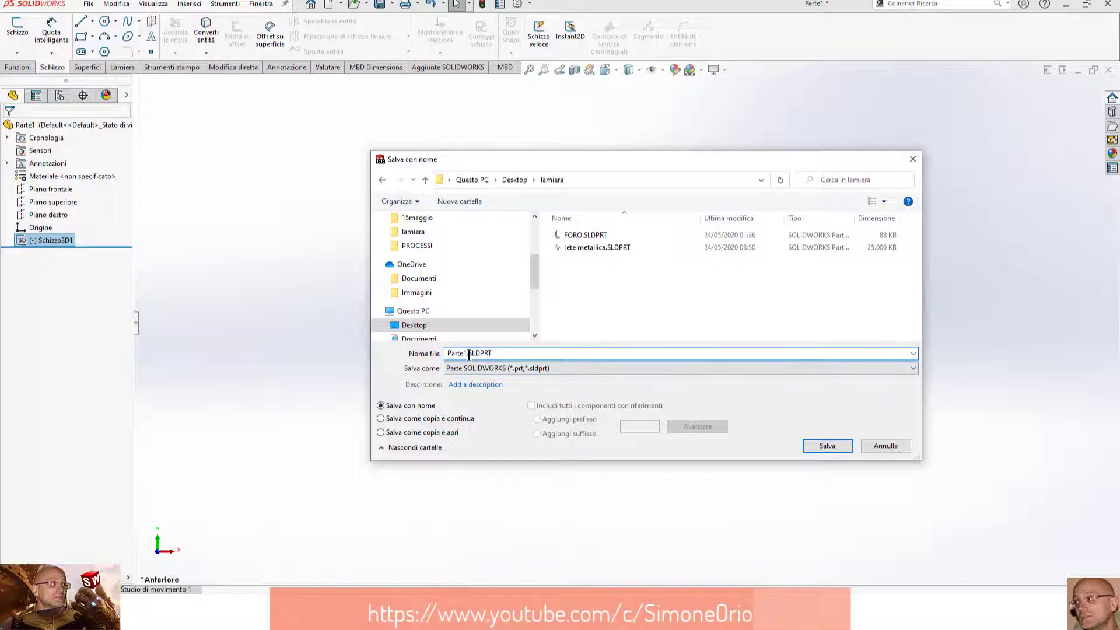
left_click_drag(468, 354, 413, 354)
key("End")
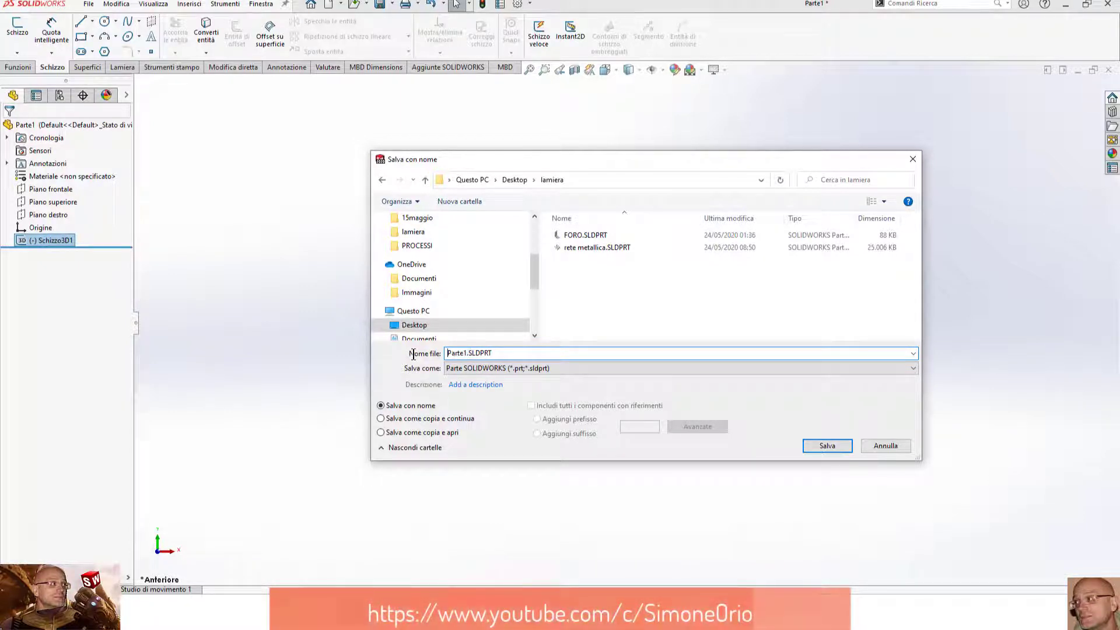
key("Delete")
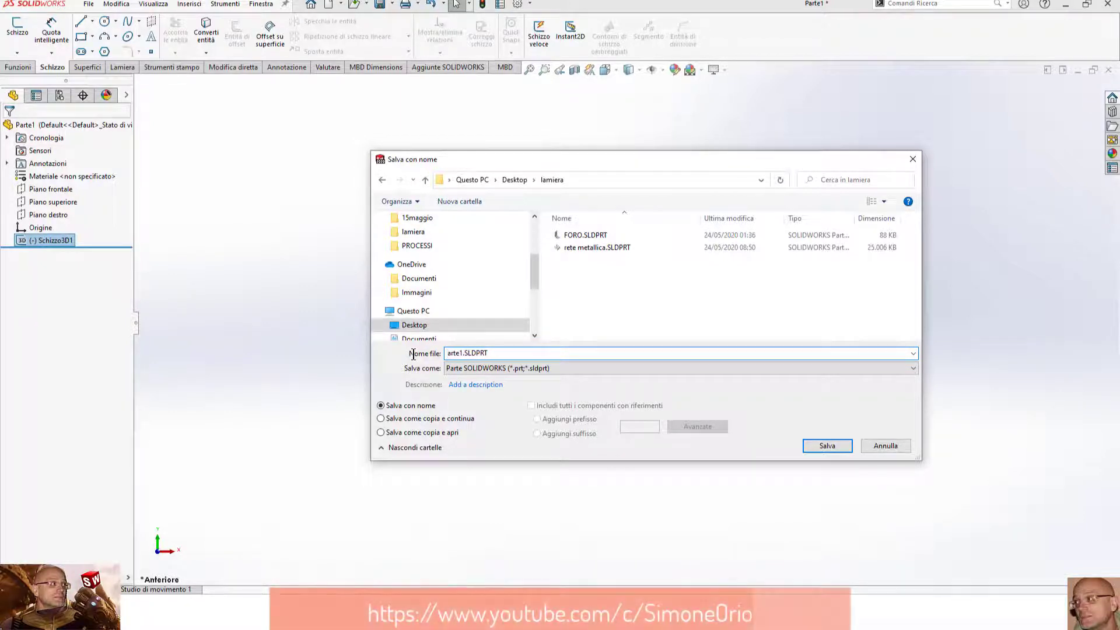
key("Delete")
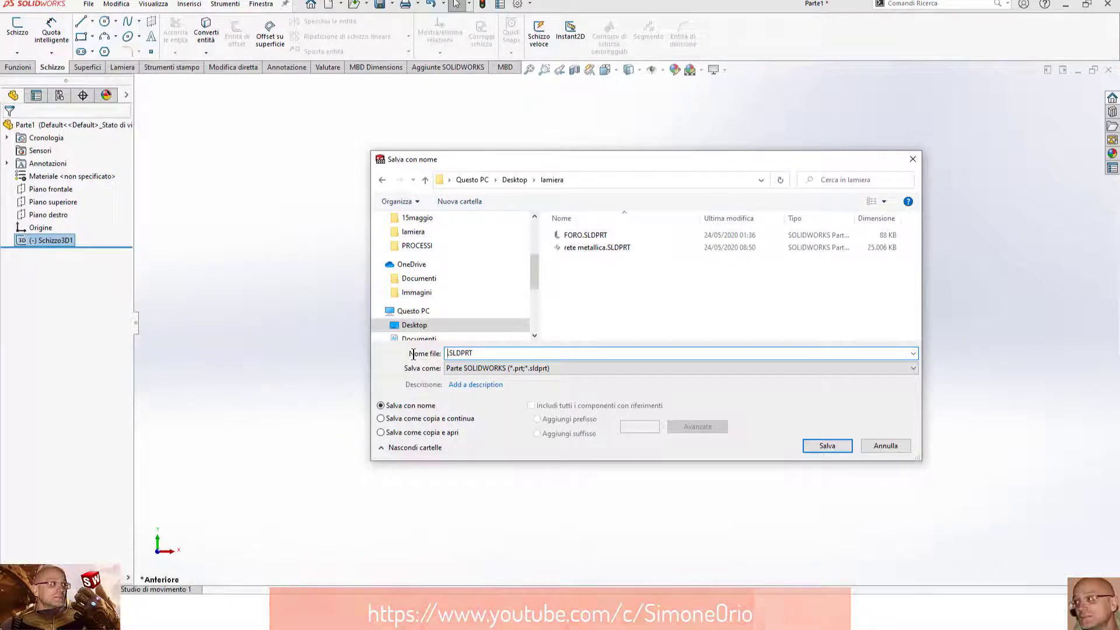
type("pova")
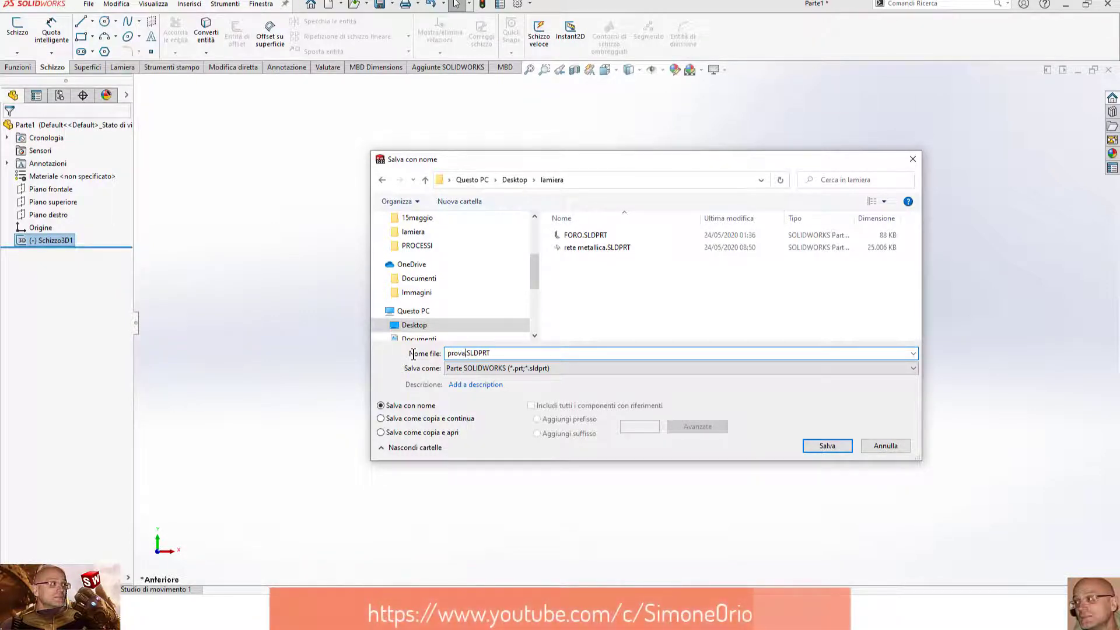
type(" equazione")
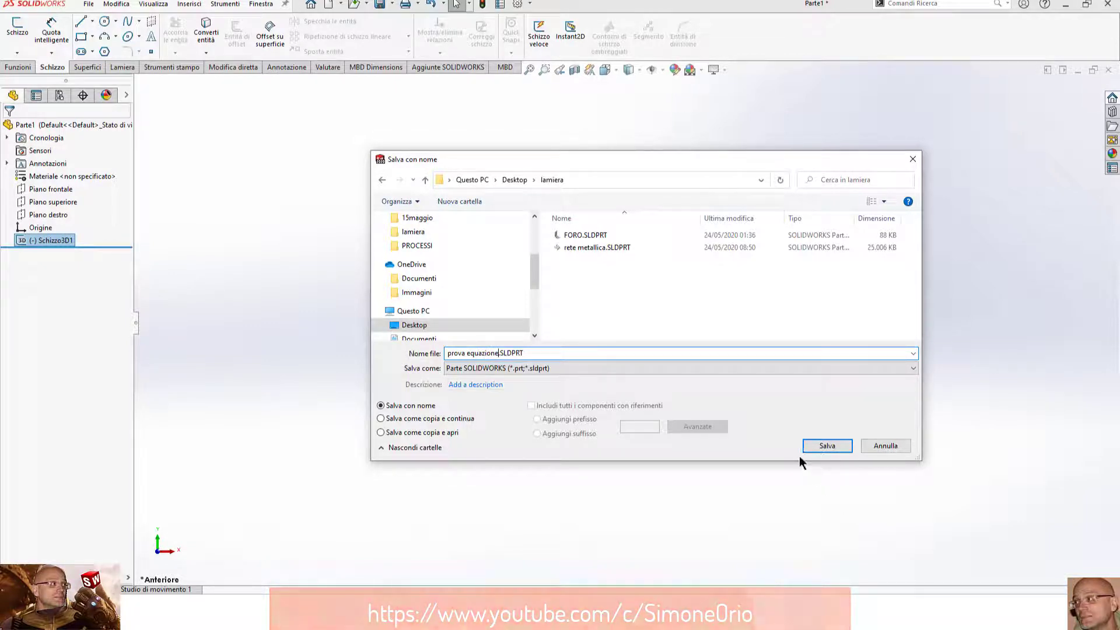
left_click(827, 444)
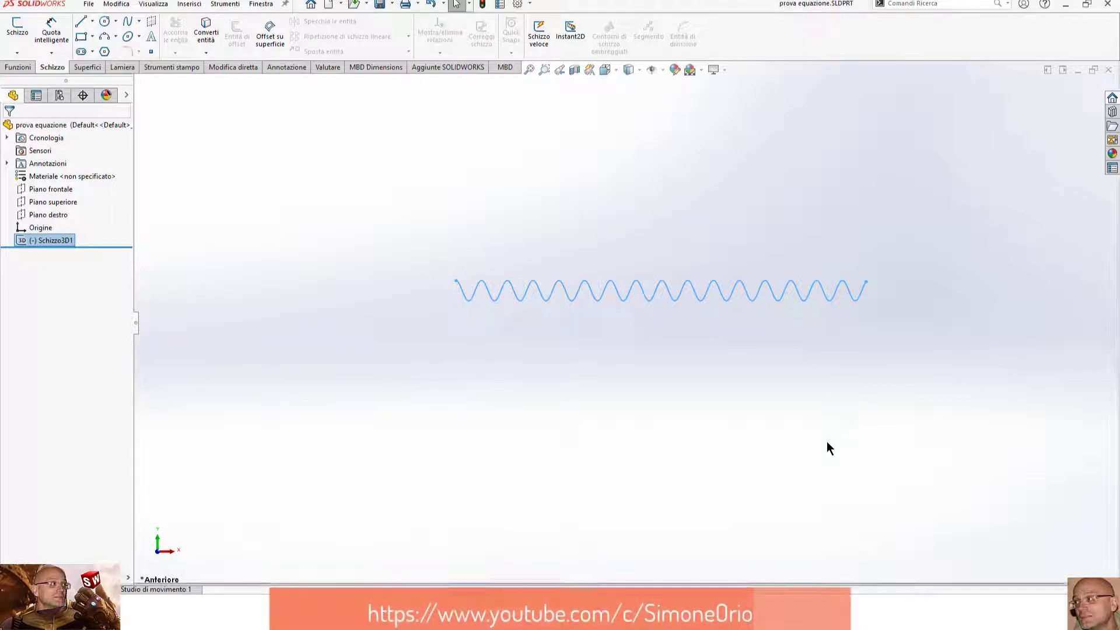
Reopen Schizzo3D1 for editing and change the curve's z equation from 0 to 100.
right_click(60, 242)
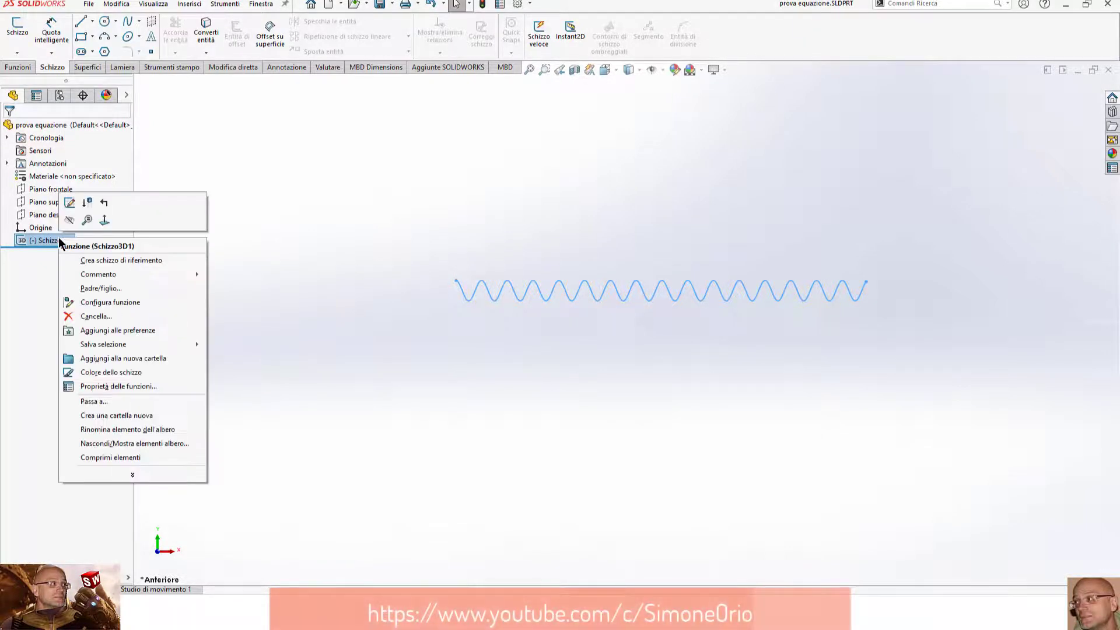
left_click(69, 202)
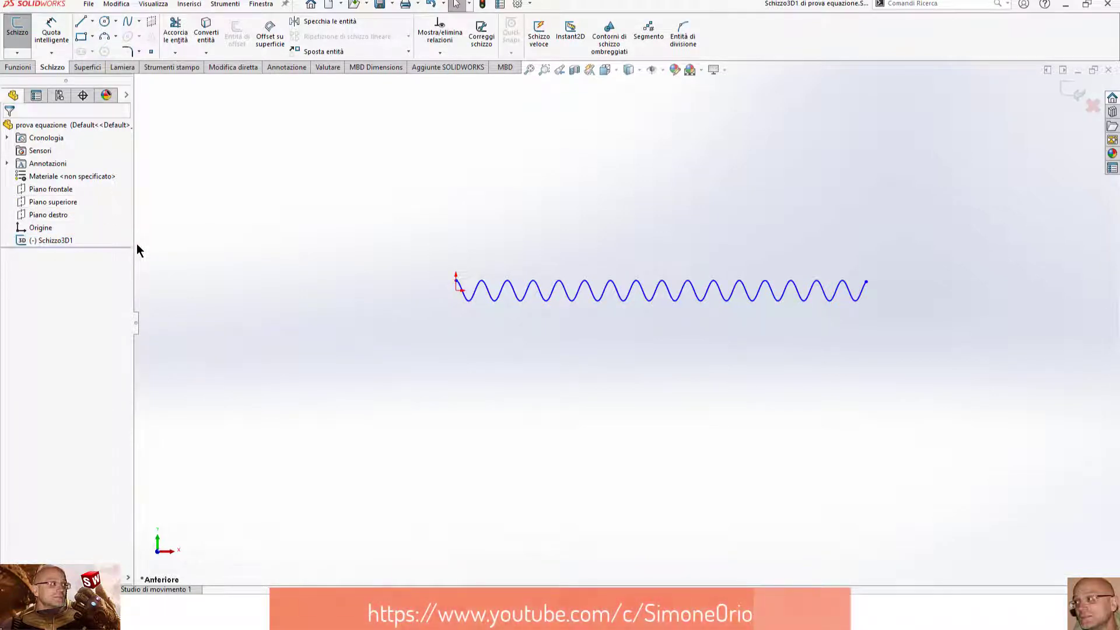
left_click(476, 289)
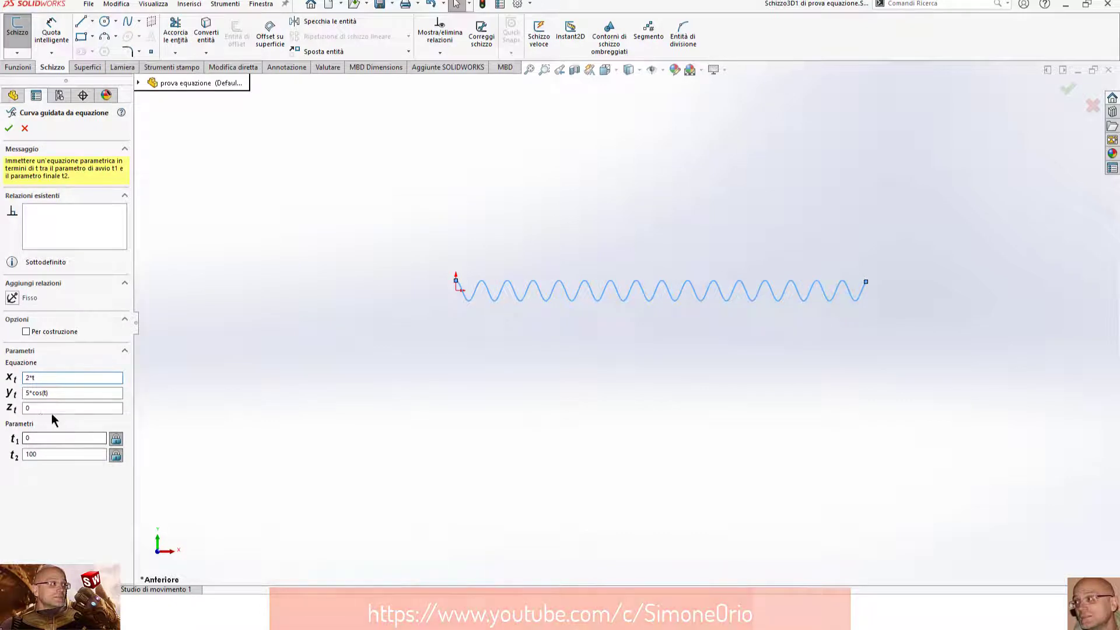
key("BackSpace")
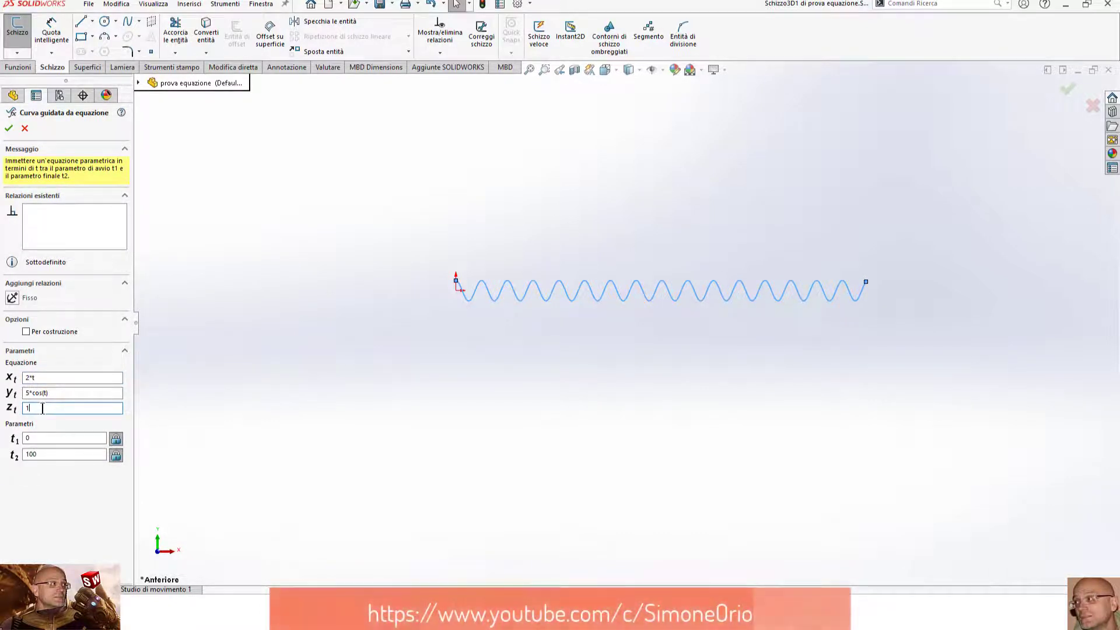
type("00")
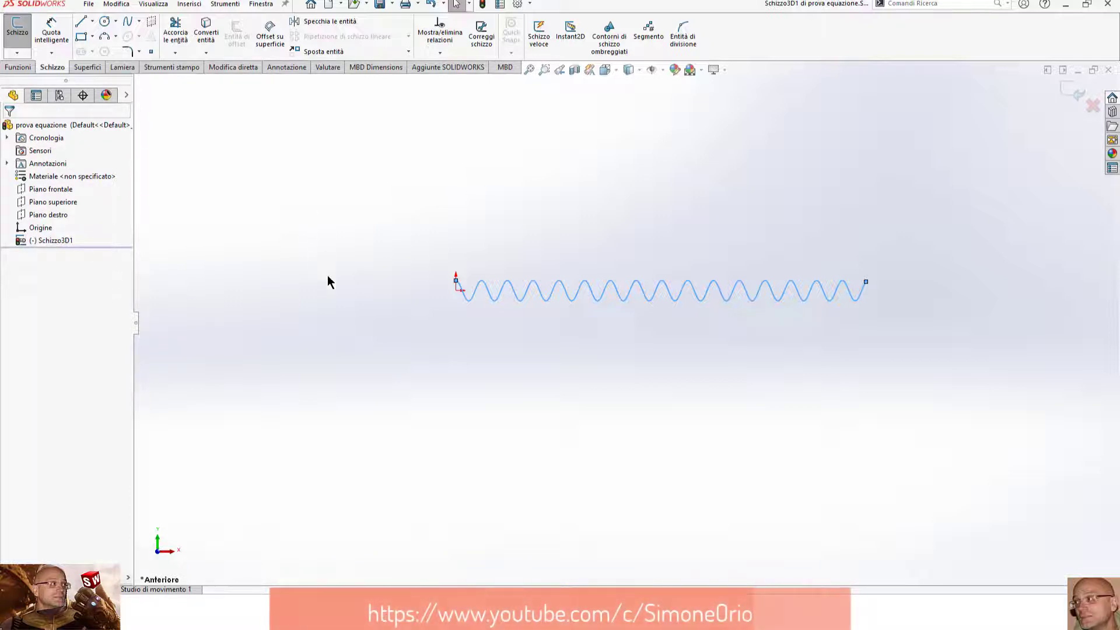
Orbit the curve, switch to the Bottom view, and orbit again to inspect it in 3D.
mouse_move(325, 280)
middle_mouse_down()
mouse_move(474, 327)
mouse_move(490, 245)
mouse_move(600, 320)
mouse_move(582, 183)
mouse_move(612, 138)
mouse_move(605, 175)
middle_mouse_up()
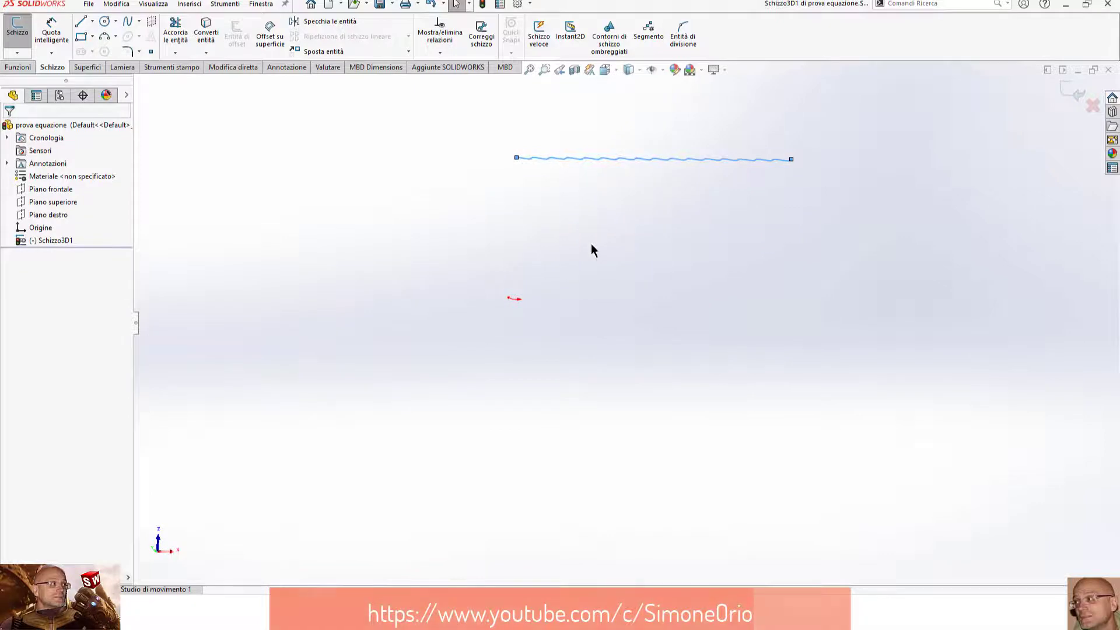
key("space")
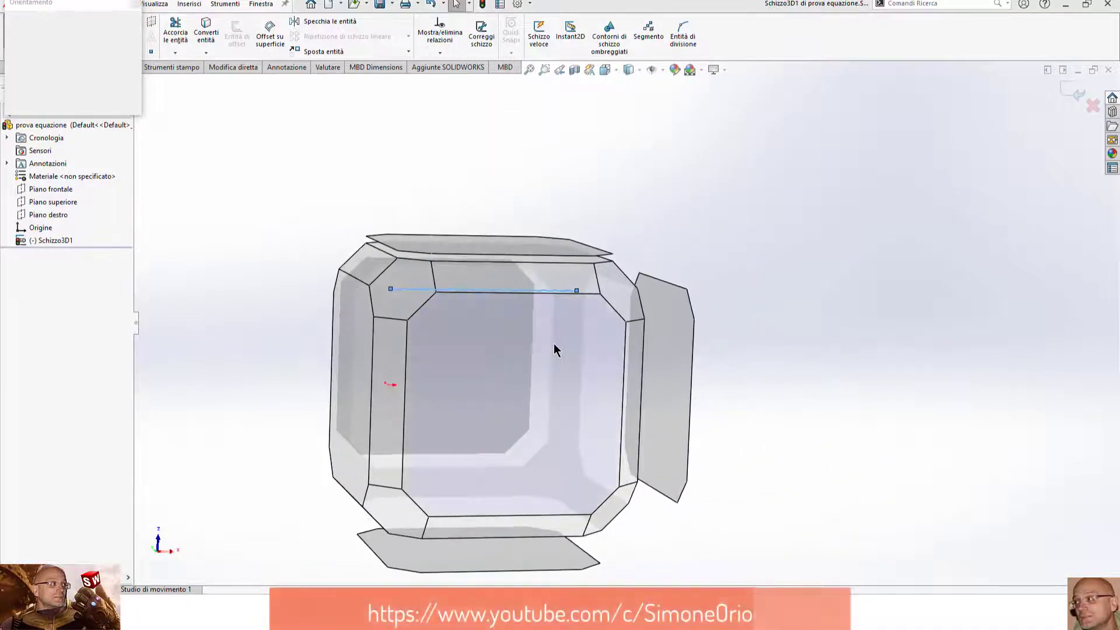
left_click(555, 344)
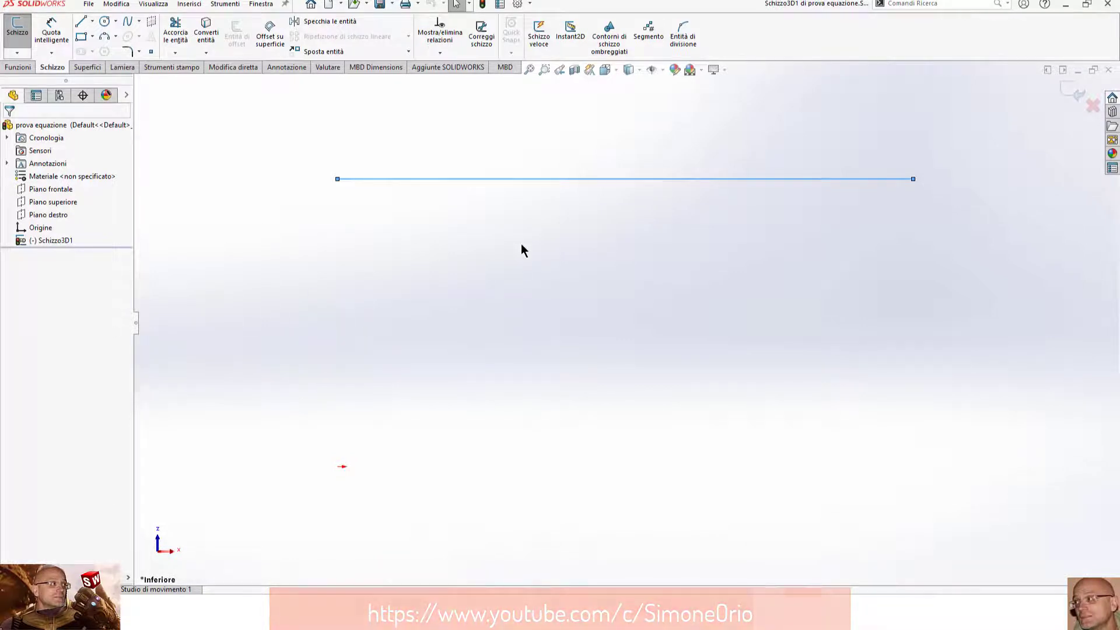
mouse_move(521, 243)
middle_mouse_down()
mouse_move(533, 281)
mouse_move(537, 428)
mouse_move(542, 297)
middle_mouse_up()
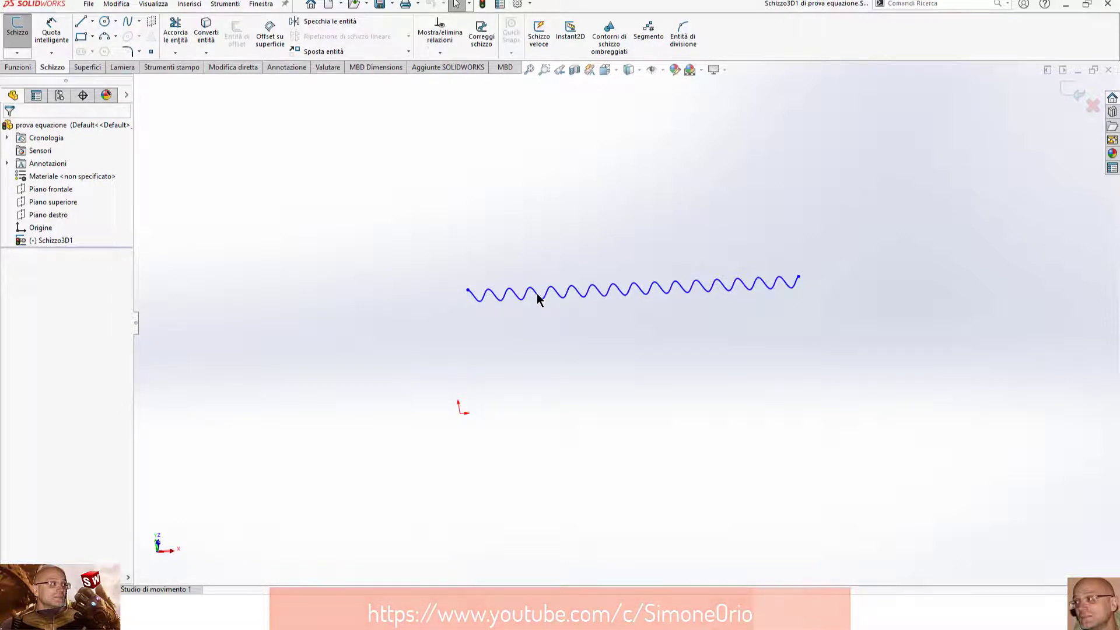
double_click(537, 298)
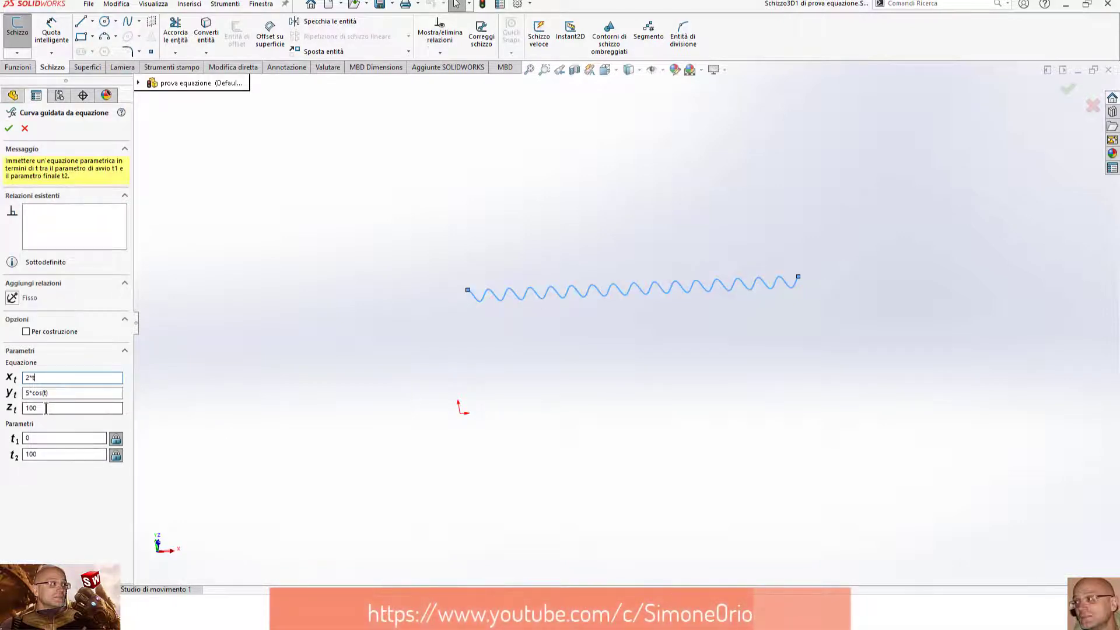
left_click_drag(46, 408, 1, 408)
type("0")
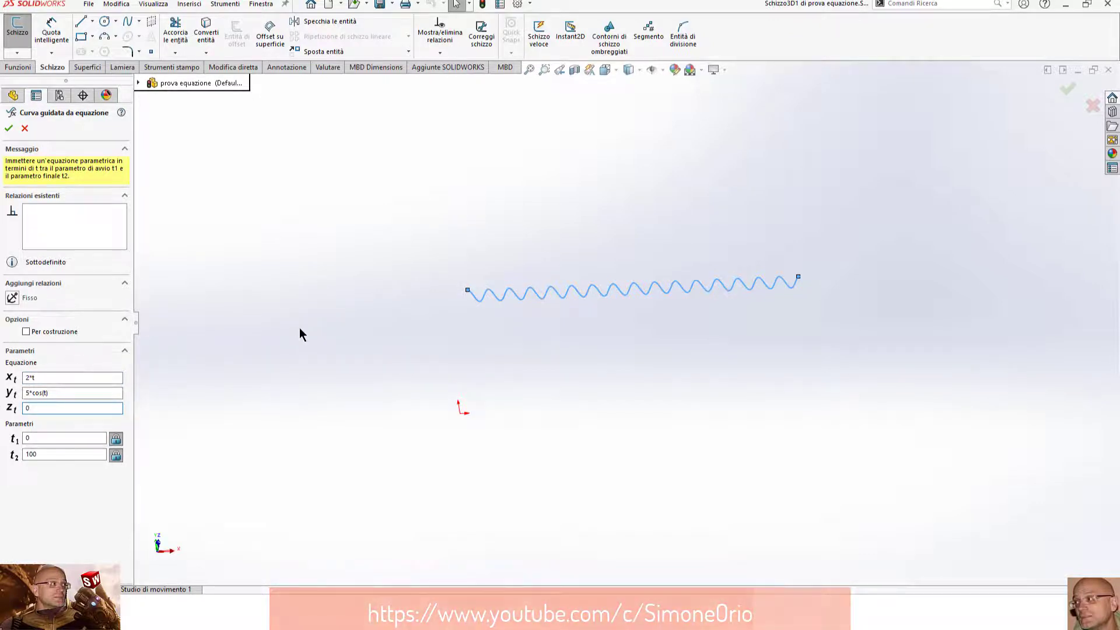
key("Return")
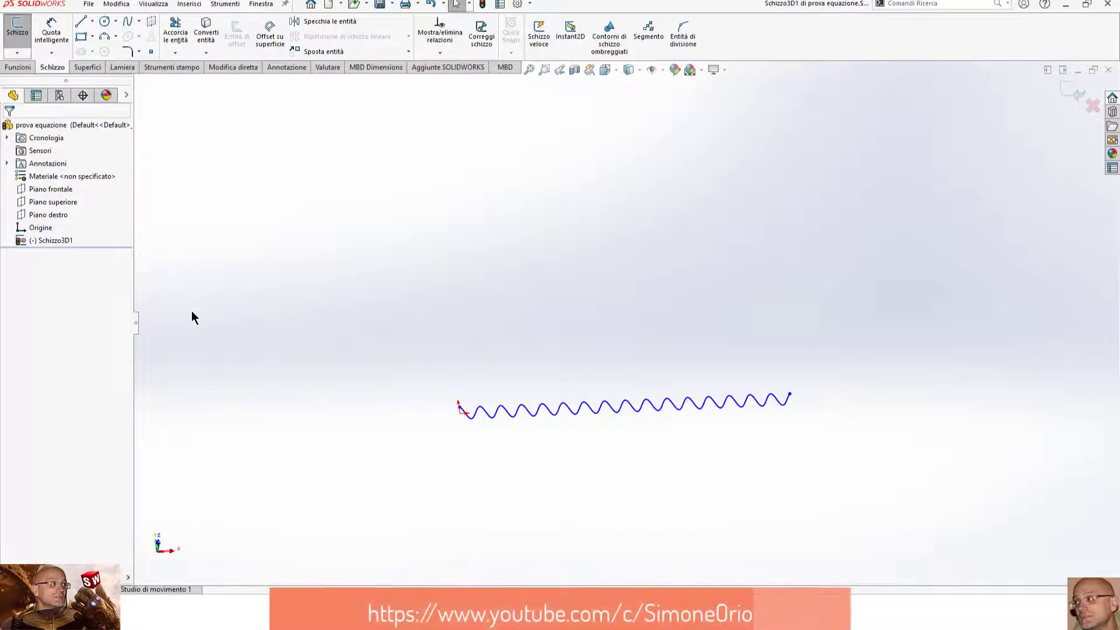
mouse_move(627, 432)
middle_mouse_down()
mouse_move(595, 489)
mouse_move(612, 537)
mouse_move(618, 500)
mouse_move(628, 567)
middle_mouse_up()
key("space")
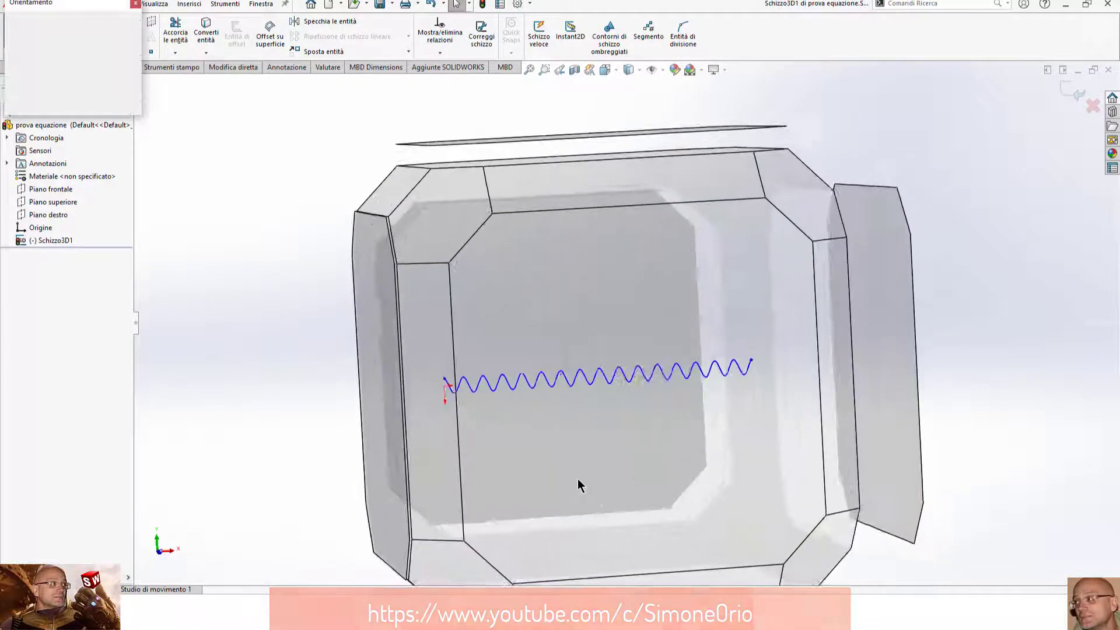
left_click(556, 449)
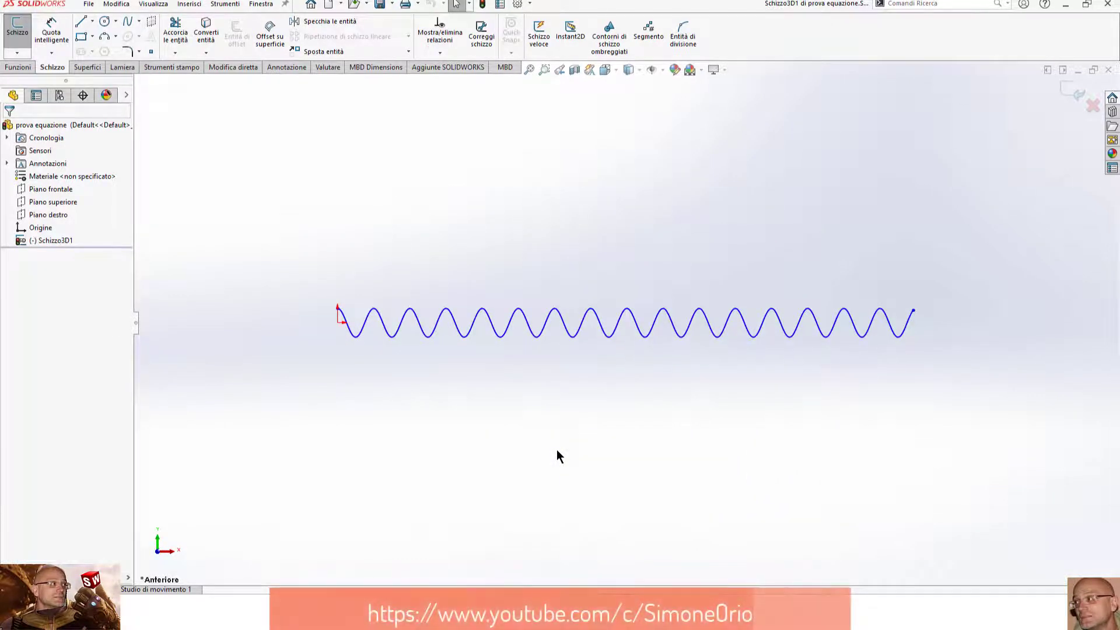
key("ctrl+3")
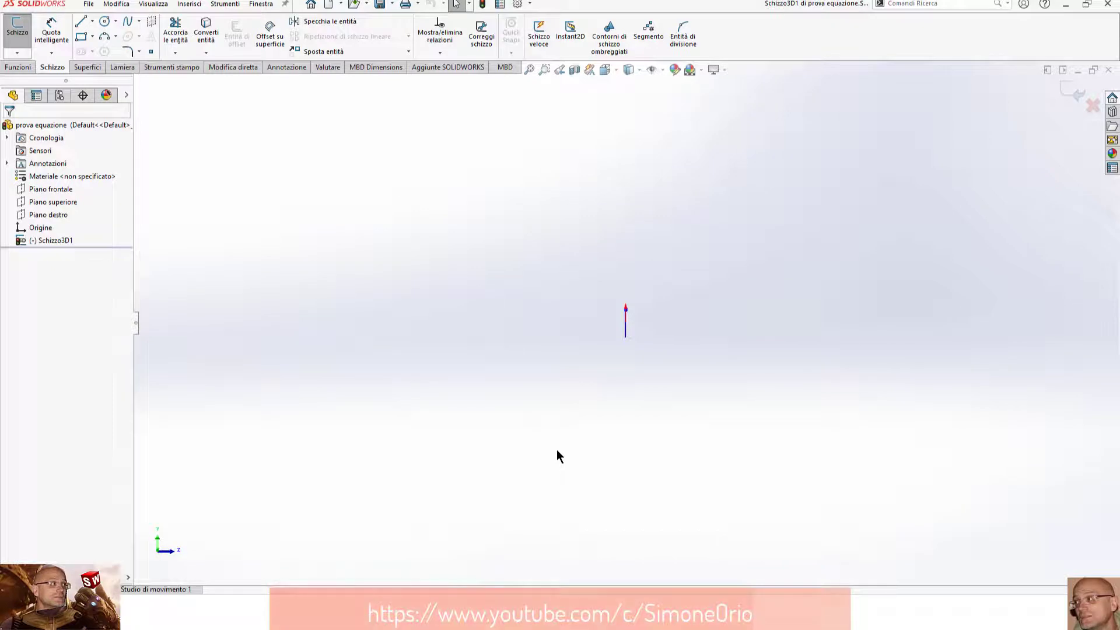
key("ctrl+4")
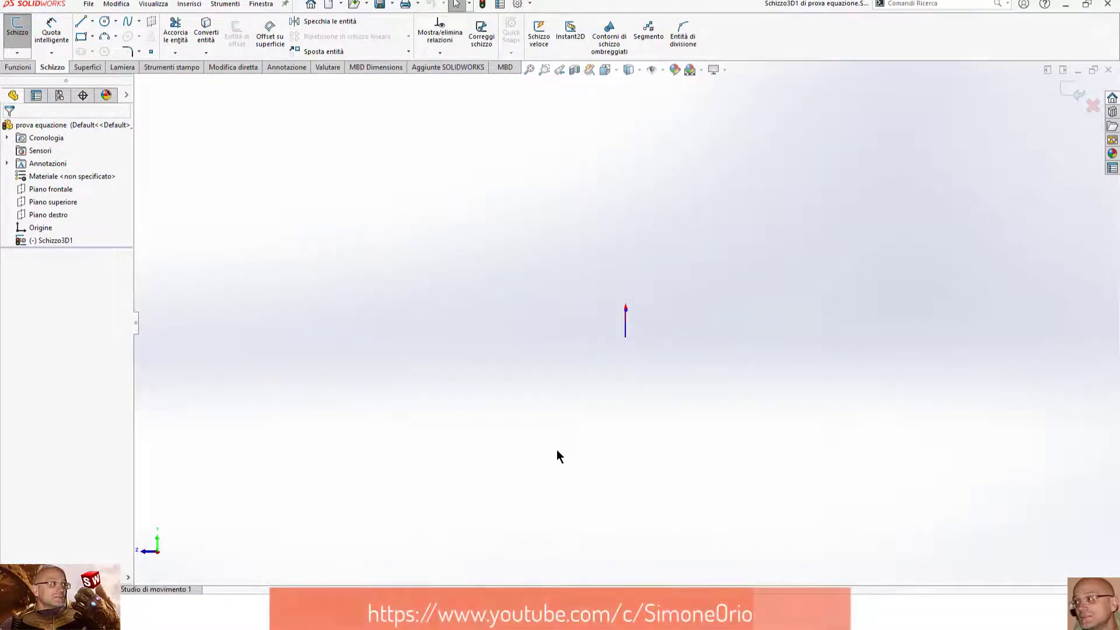
scroll(645, 325, "down", 3)
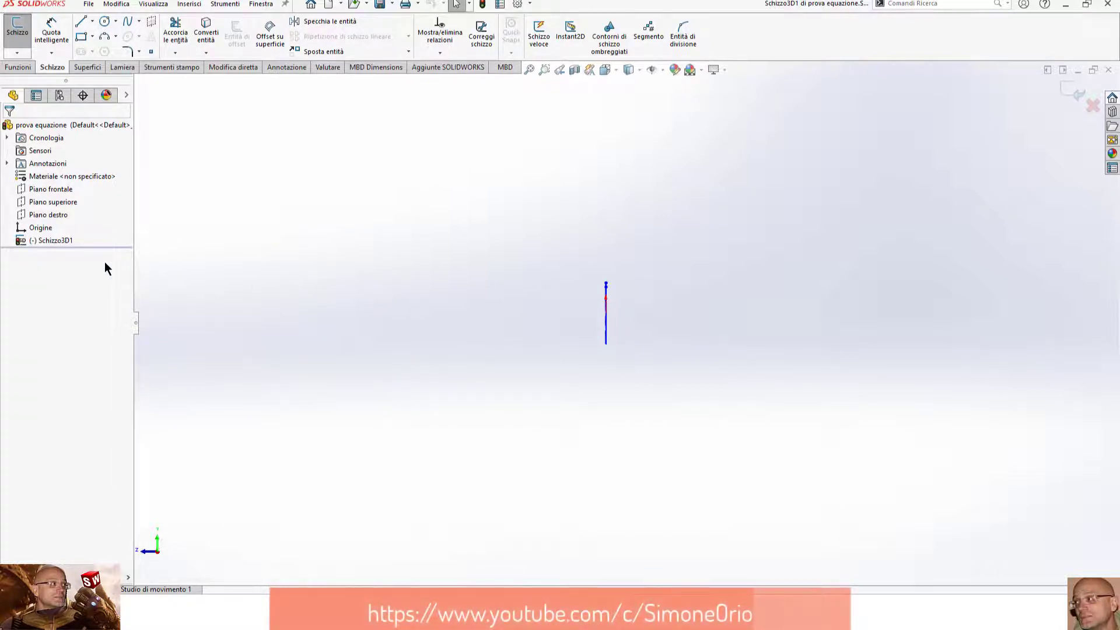
left_click(64, 241)
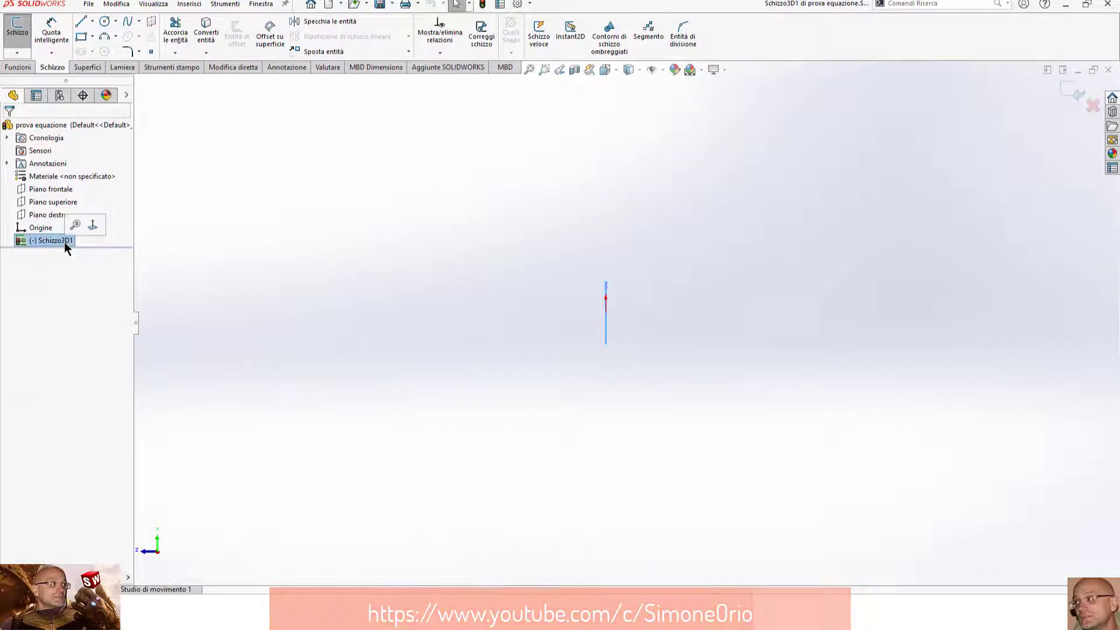
left_click(682, 344)
mouse_move(683, 343)
middle_mouse_down()
mouse_move(633, 350)
mouse_move(453, 327)
middle_mouse_up()
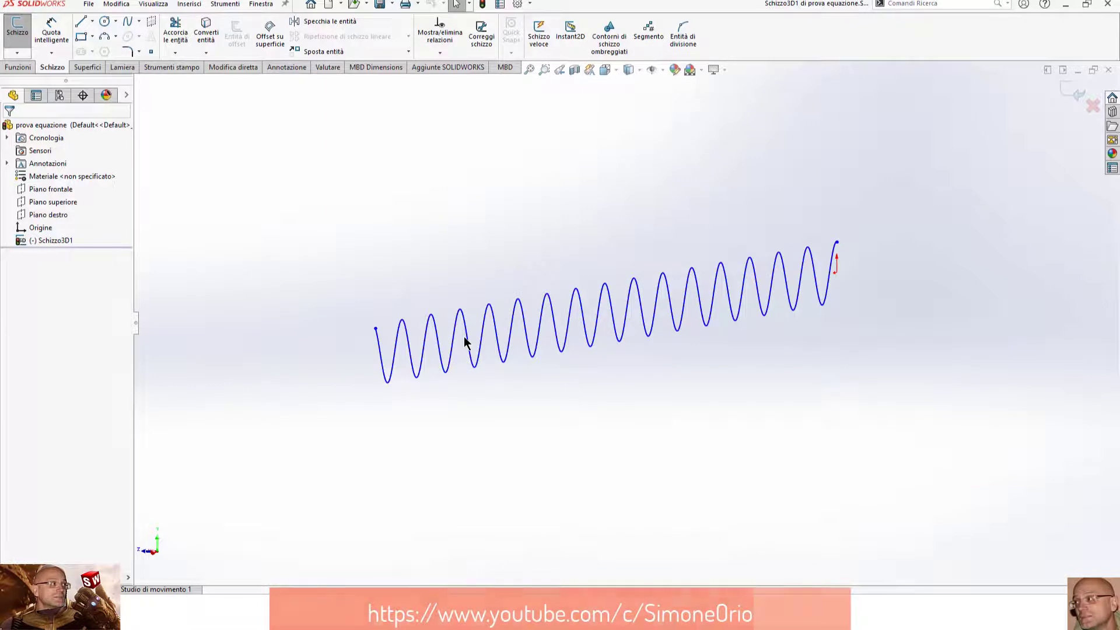
Open the equation curve and replace its z value 0 with sin(t).
double_click(464, 338)
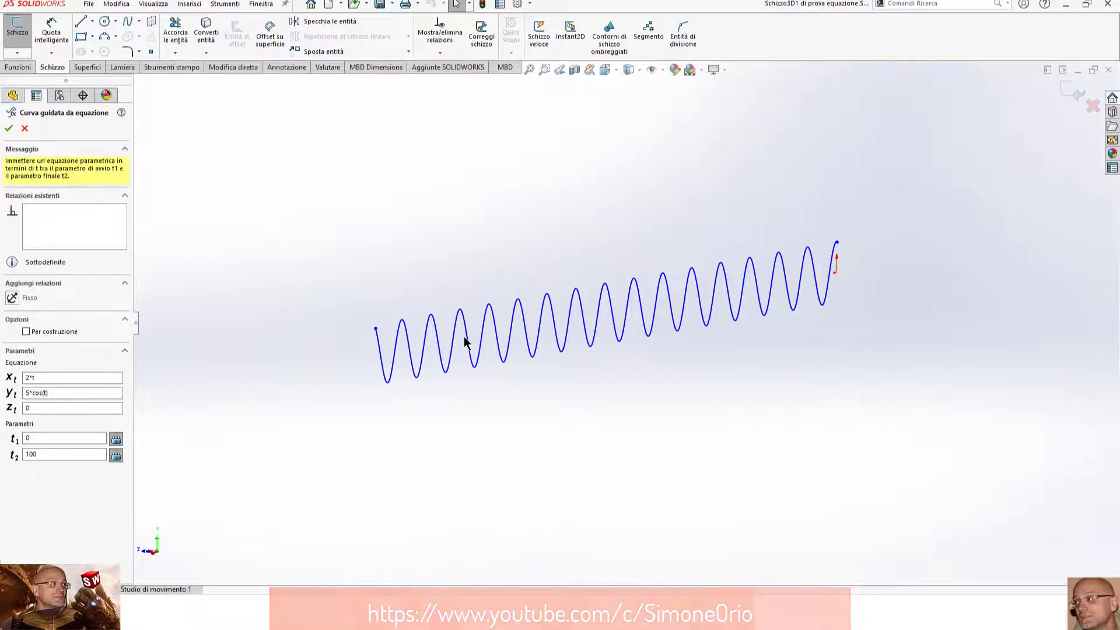
double_click(50, 410)
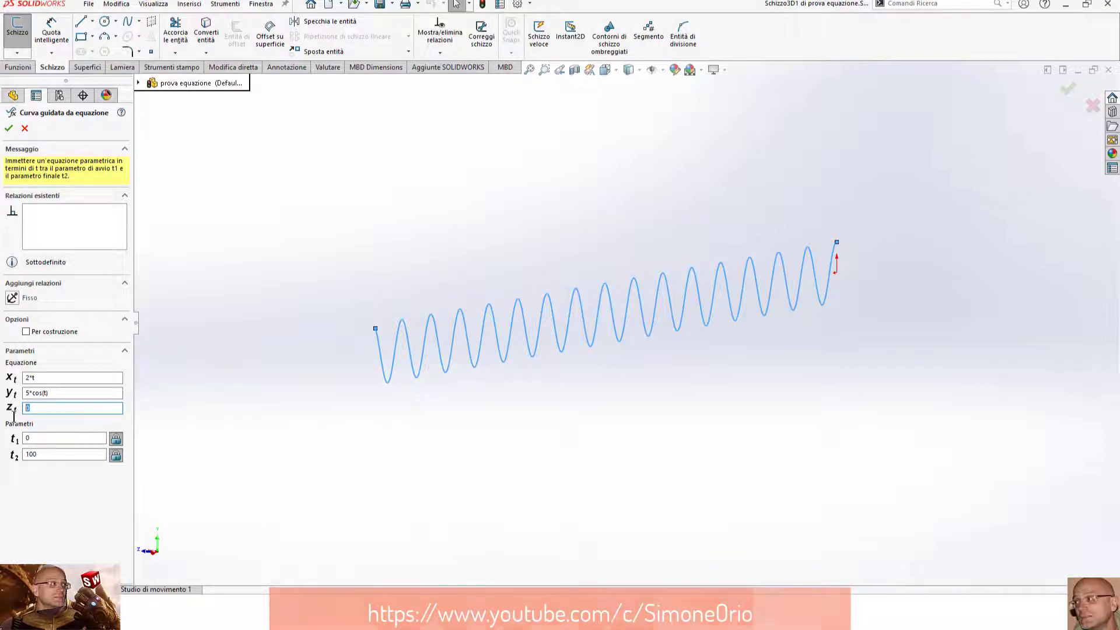
type("si")
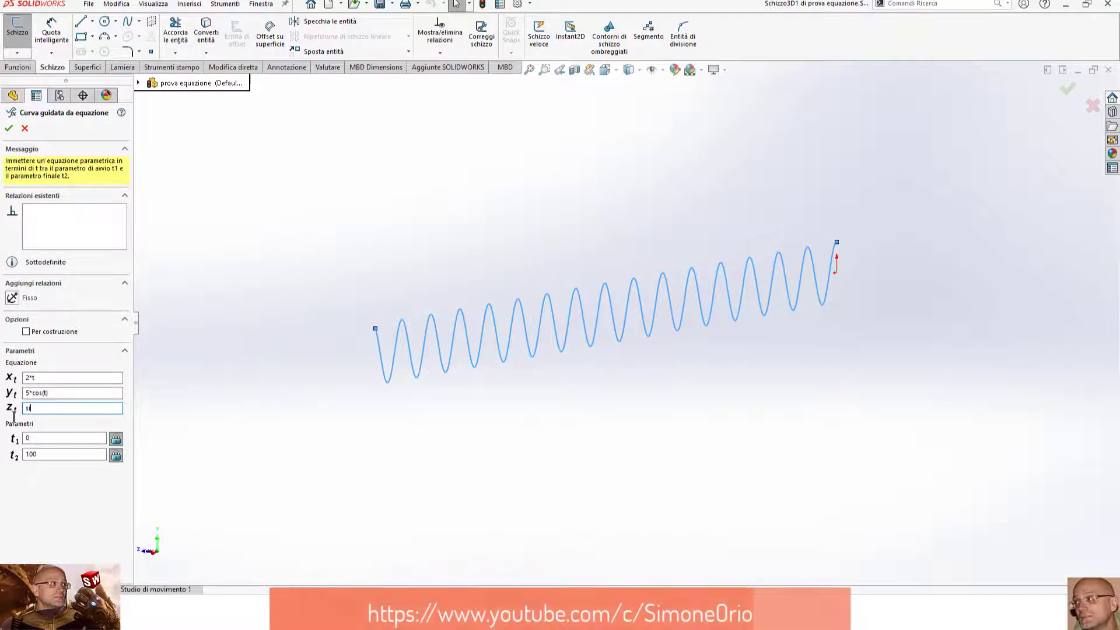
type("n(")
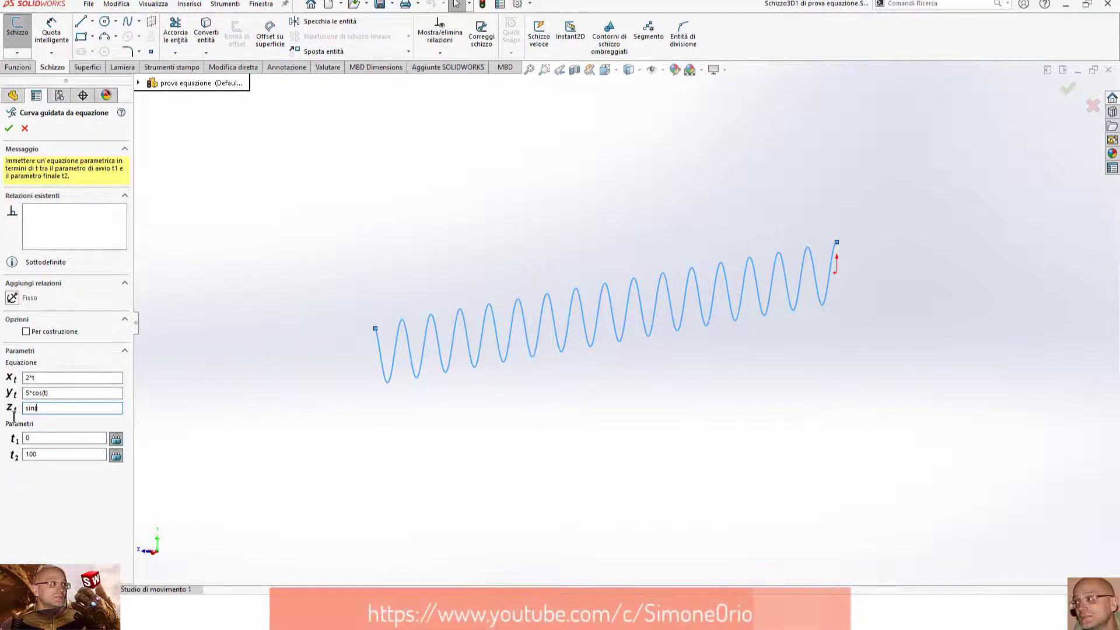
type("t")
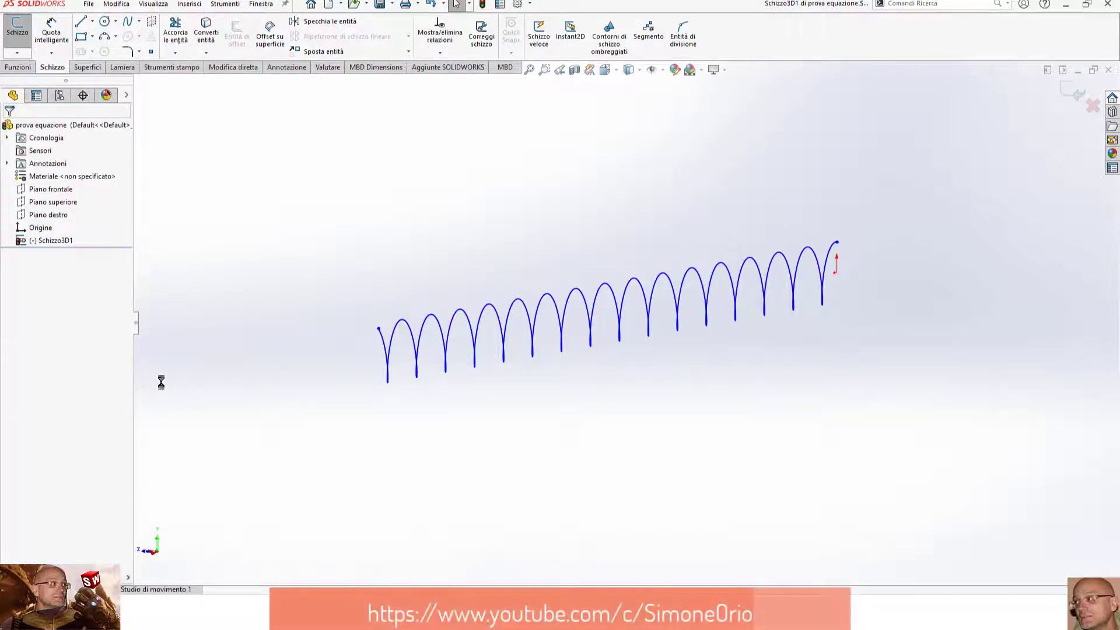
key("space")
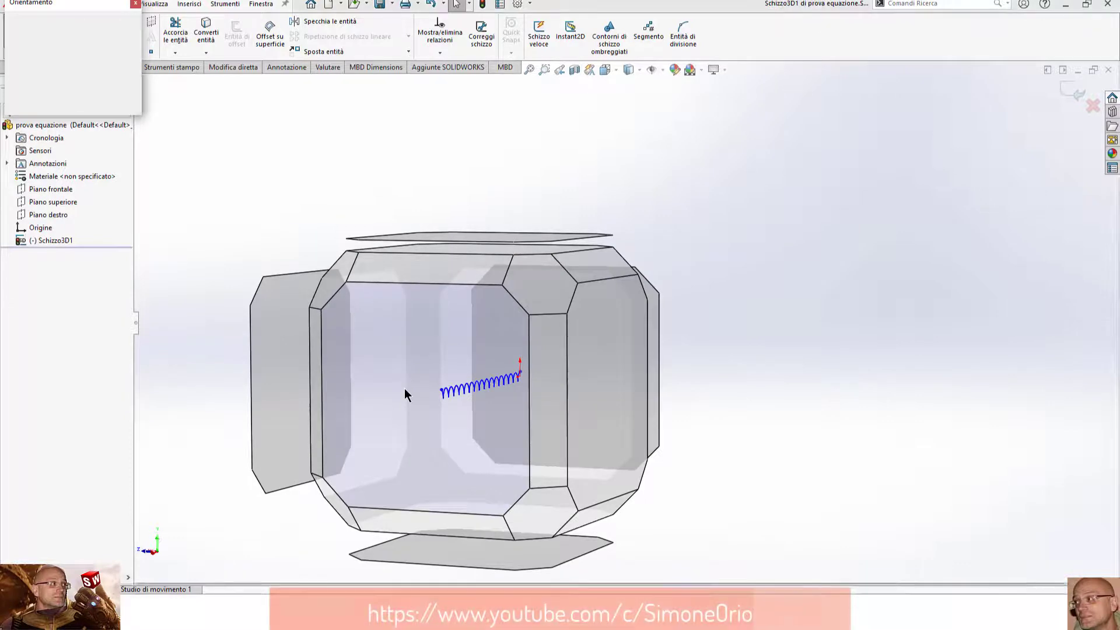
left_click(404, 388)
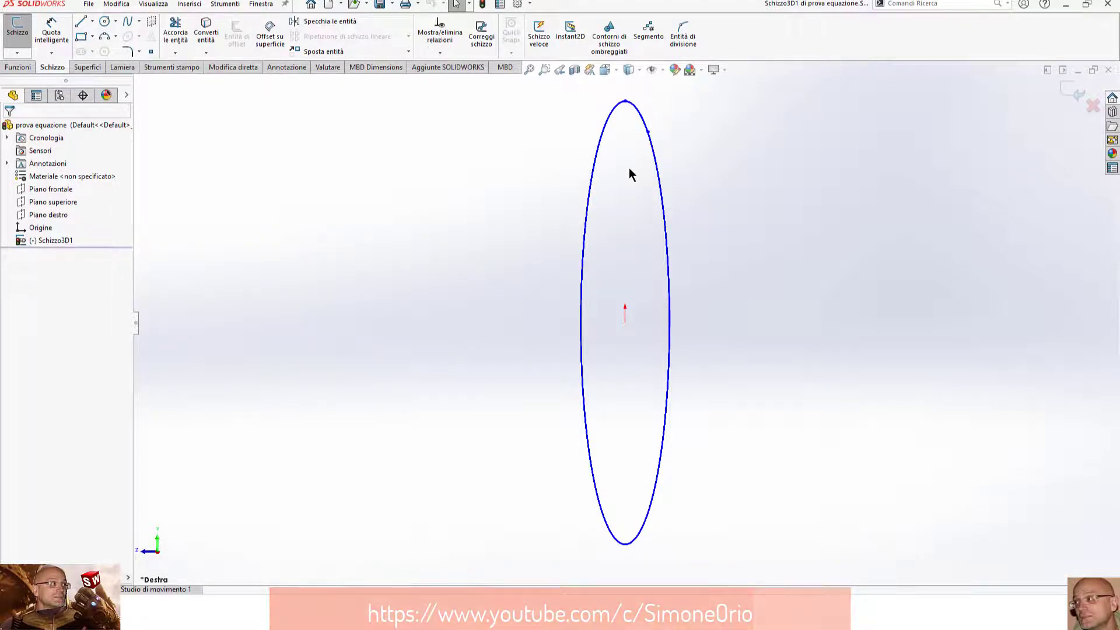
Reopen the curve, view it from the right, and change z(t) to 5*sin(t).
left_click(588, 196)
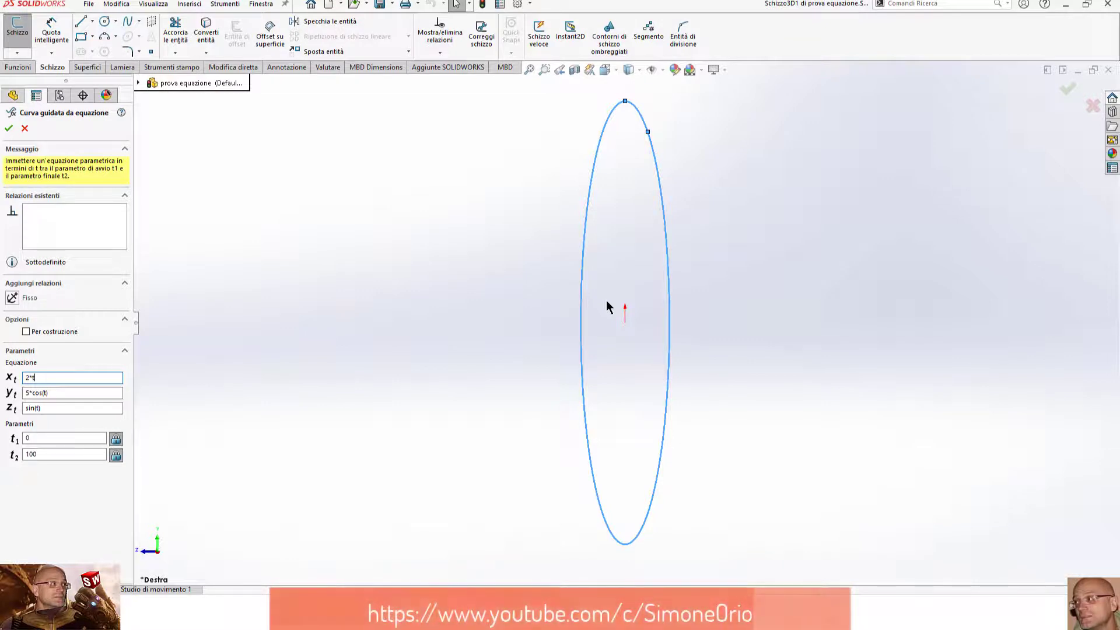
key("f")
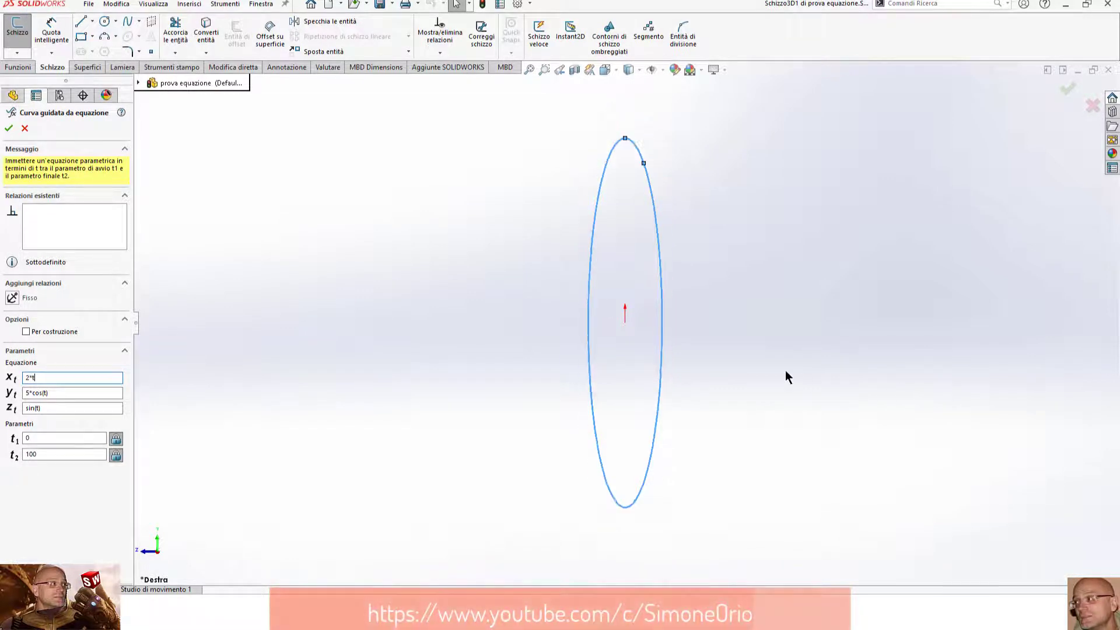
mouse_move(700, 377)
middle_mouse_down()
mouse_move(725, 371)
mouse_move(685, 376)
mouse_move(702, 381)
middle_mouse_up()
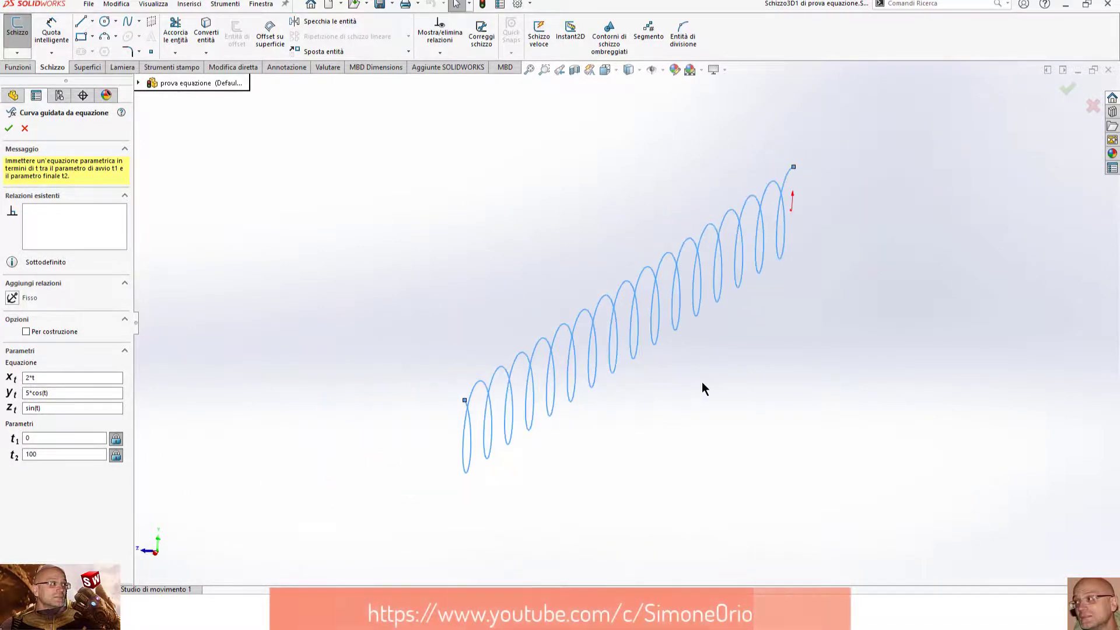
key("space")
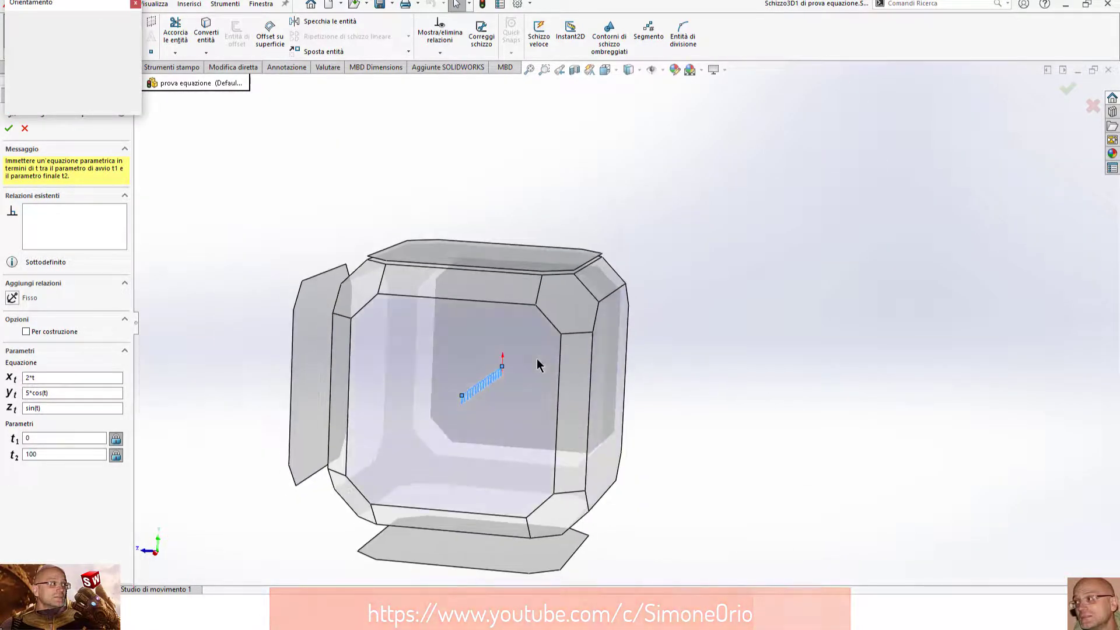
left_click(537, 360)
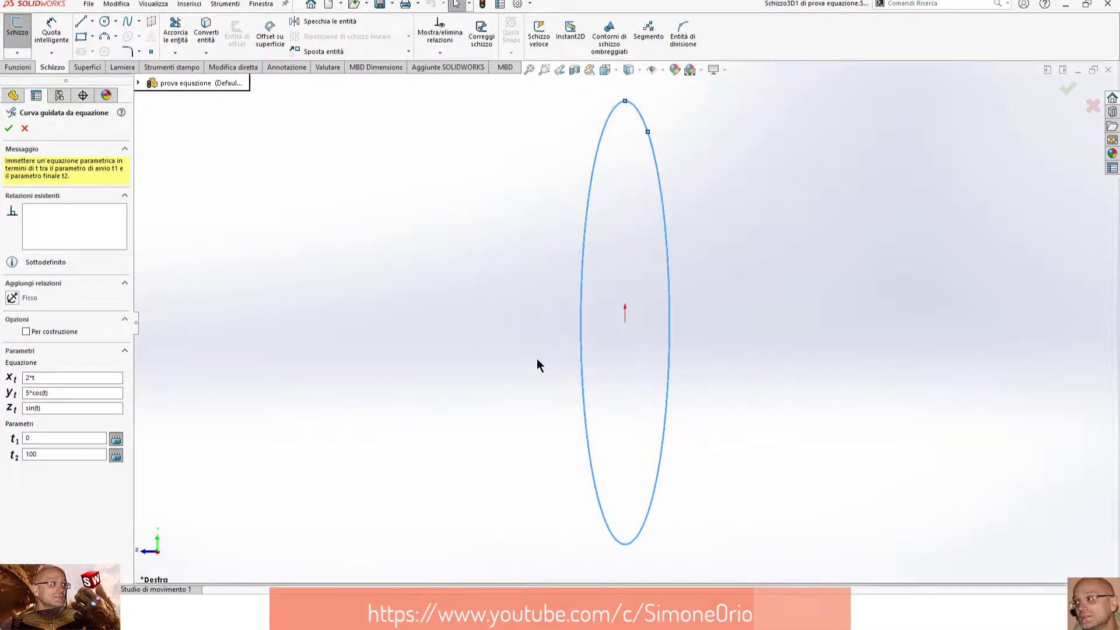
left_click(38, 410)
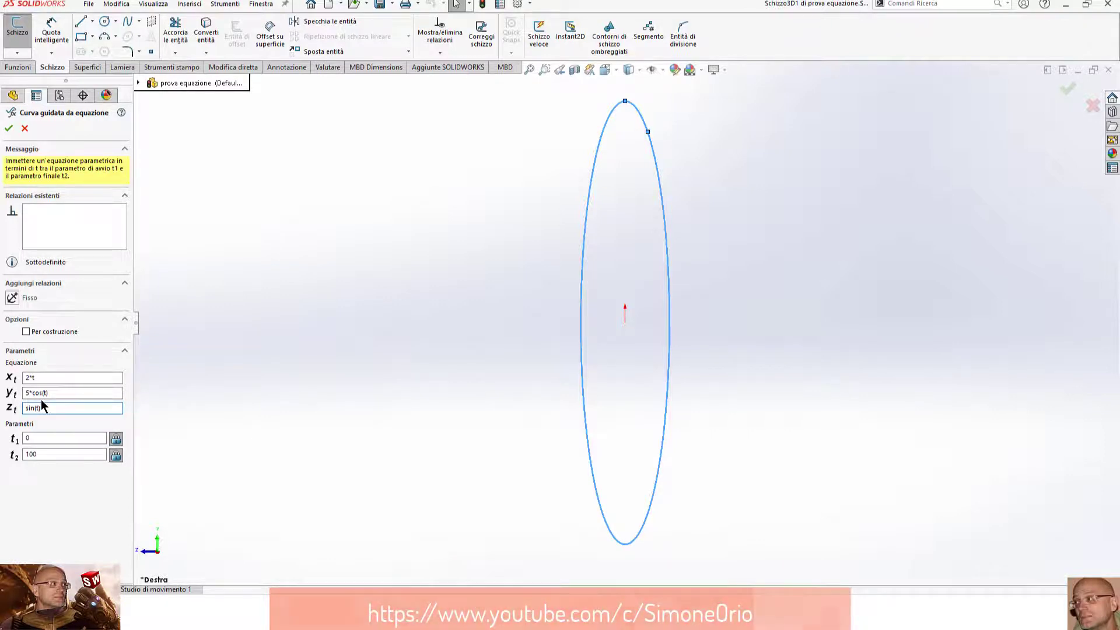
type("5*")
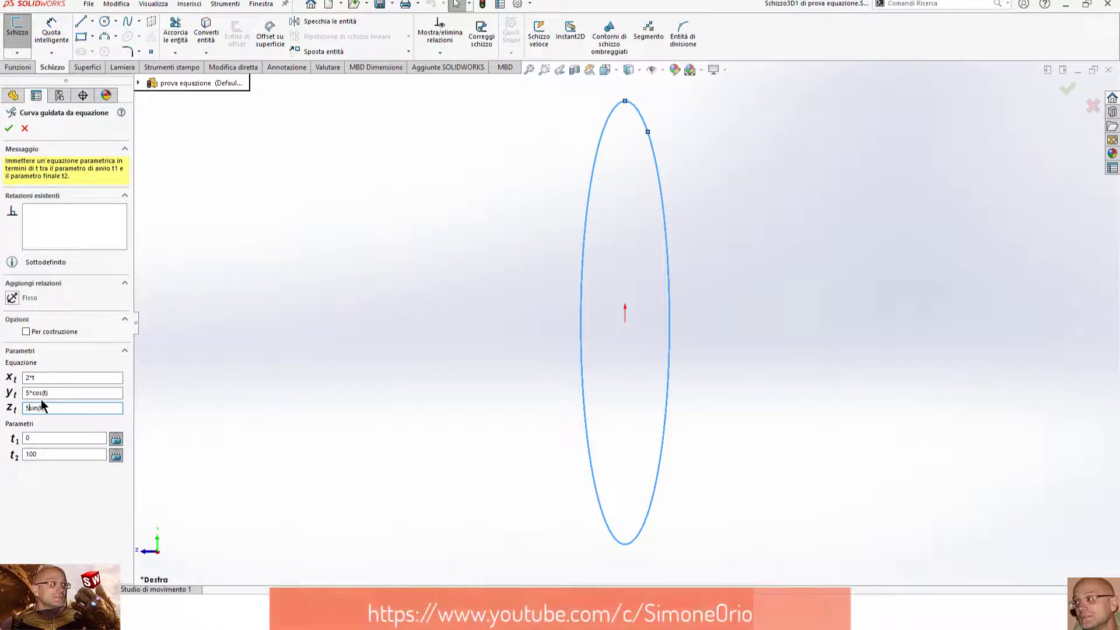
left_click(50, 438)
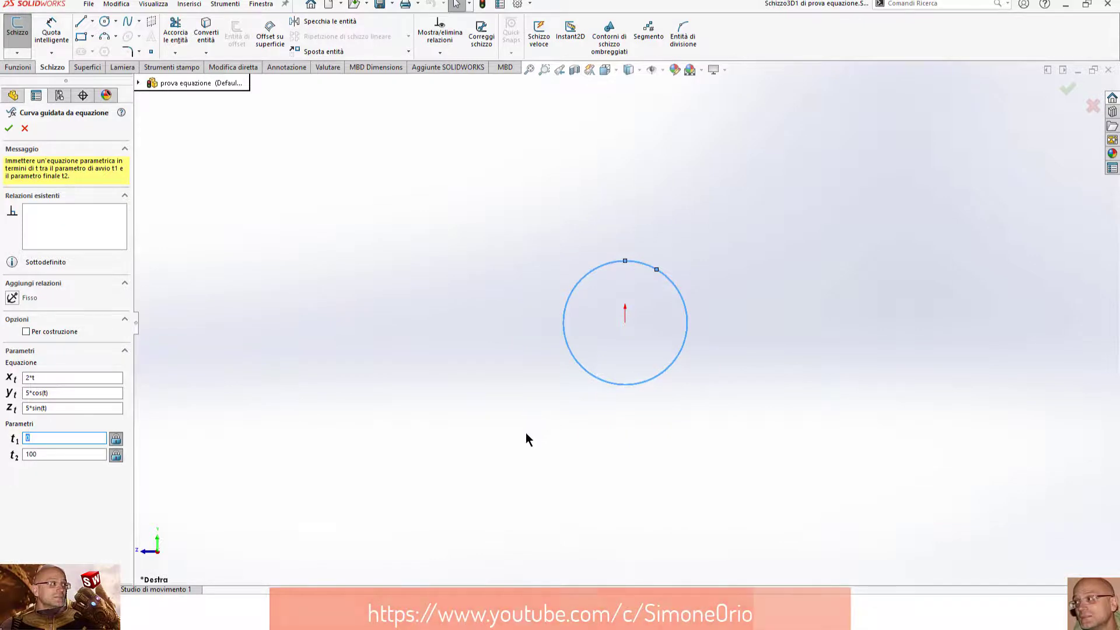
Discard the 5*sin(t) edit so z(t) stays sin(t), orbiting to inspect the curve.
mouse_move(526, 439)
middle_mouse_down()
mouse_move(547, 450)
mouse_move(592, 430)
mouse_move(552, 547)
mouse_move(555, 517)
mouse_move(443, 523)
mouse_move(474, 573)
mouse_move(685, 475)
mouse_move(620, 578)
mouse_move(595, 575)
middle_mouse_up()
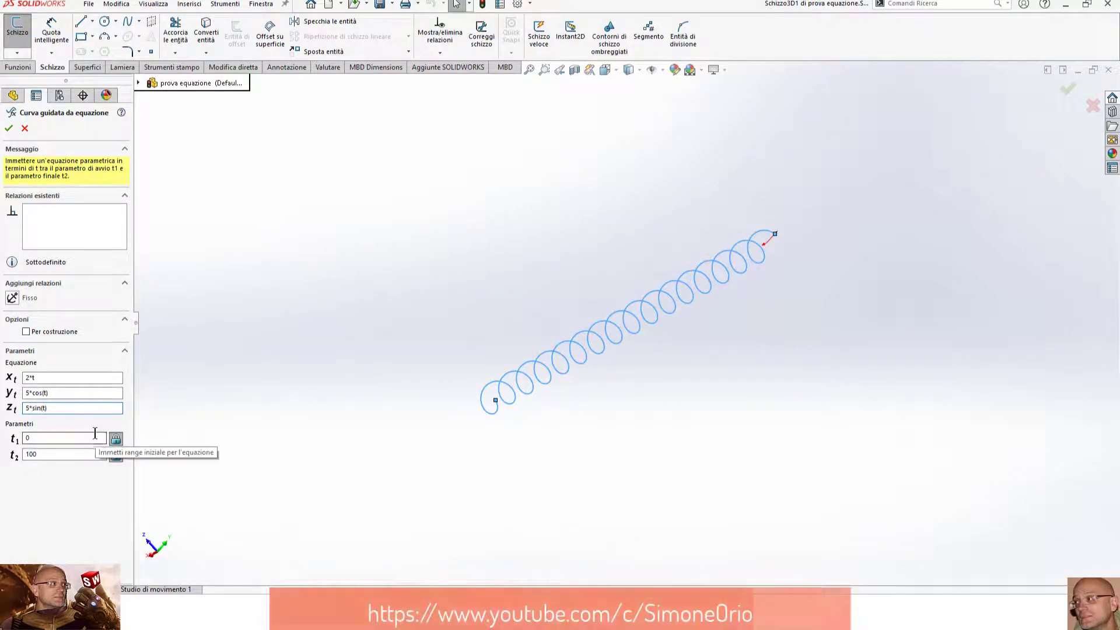
key("BackSpace")
key("BackSpace")
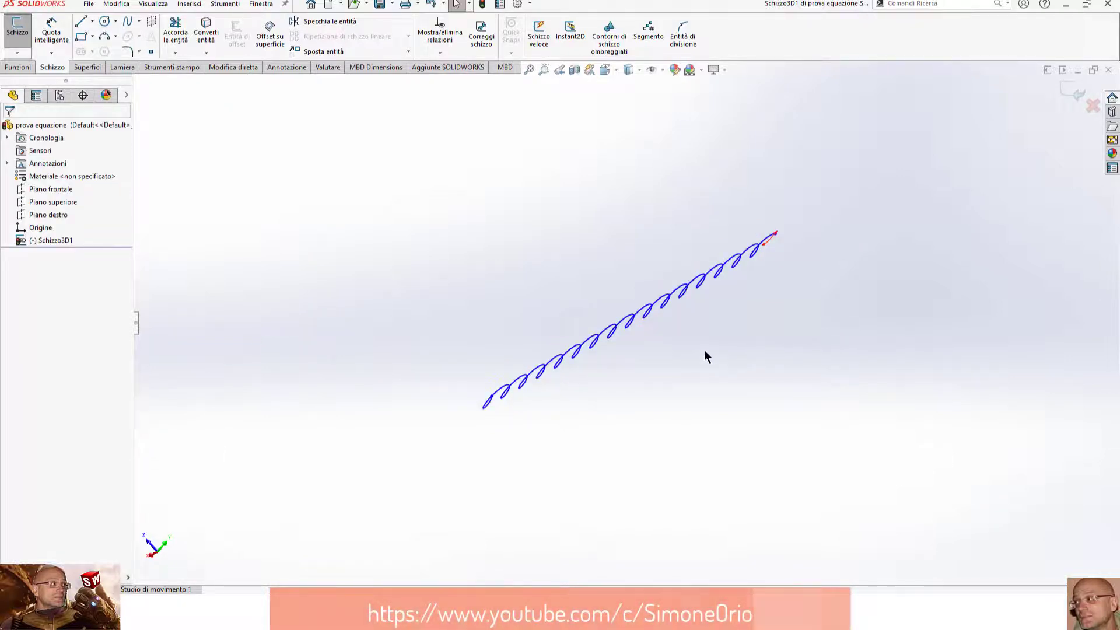
mouse_move(705, 350)
middle_mouse_down()
mouse_move(720, 270)
mouse_move(790, 253)
middle_mouse_up()
mouse_move(746, 261)
middle_mouse_down()
mouse_move(817, 222)
mouse_move(762, 274)
middle_mouse_up()
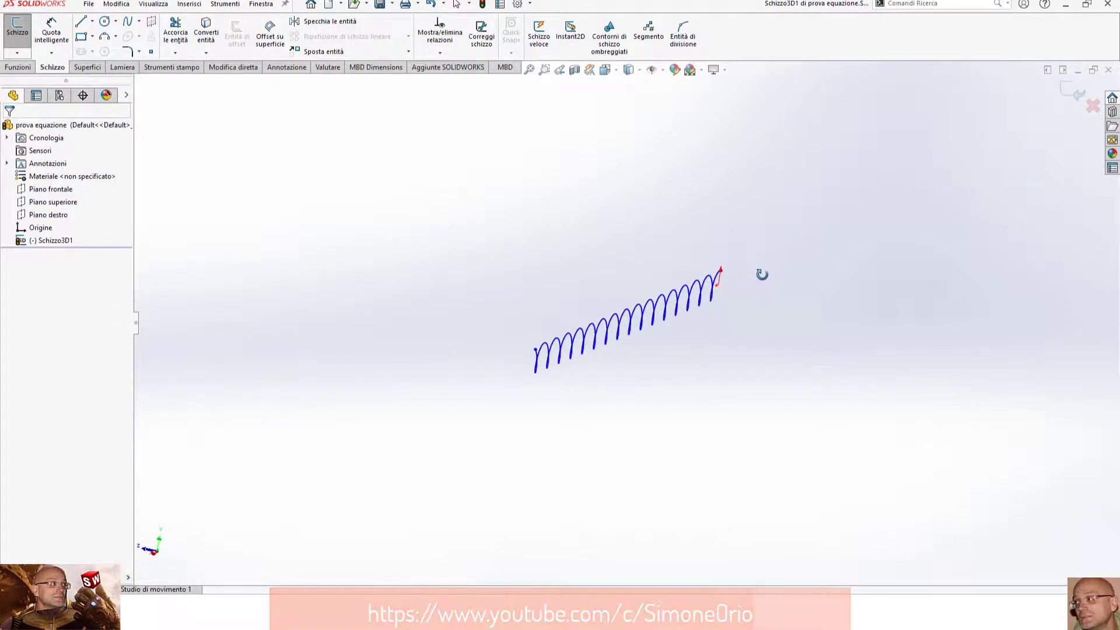
Reopen the x=2*t, y=5*cos(t), z=sin(t) curve and orbit it side-on as a wave.
left_click(583, 343)
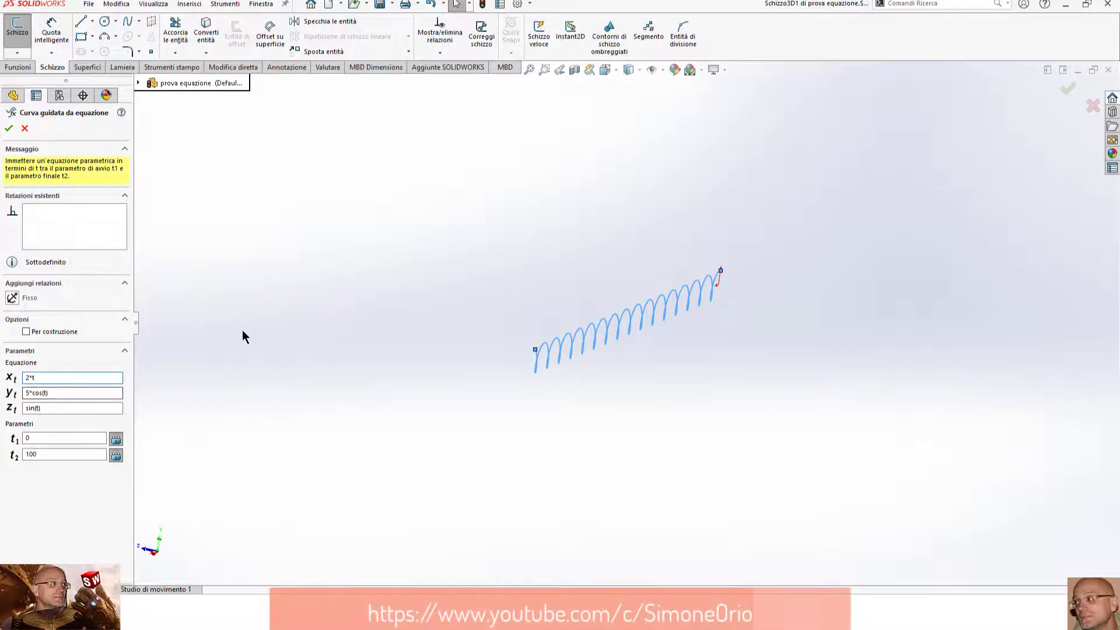
middle_click_drag(243, 330, 193, 365)
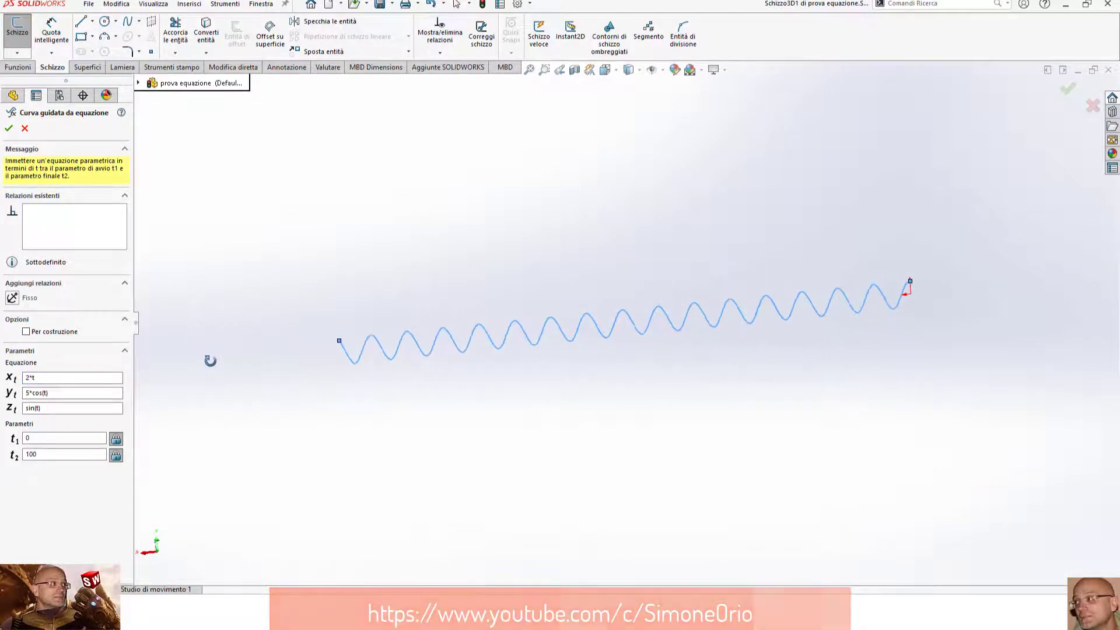
middle_click_drag(508, 395, 717, 295)
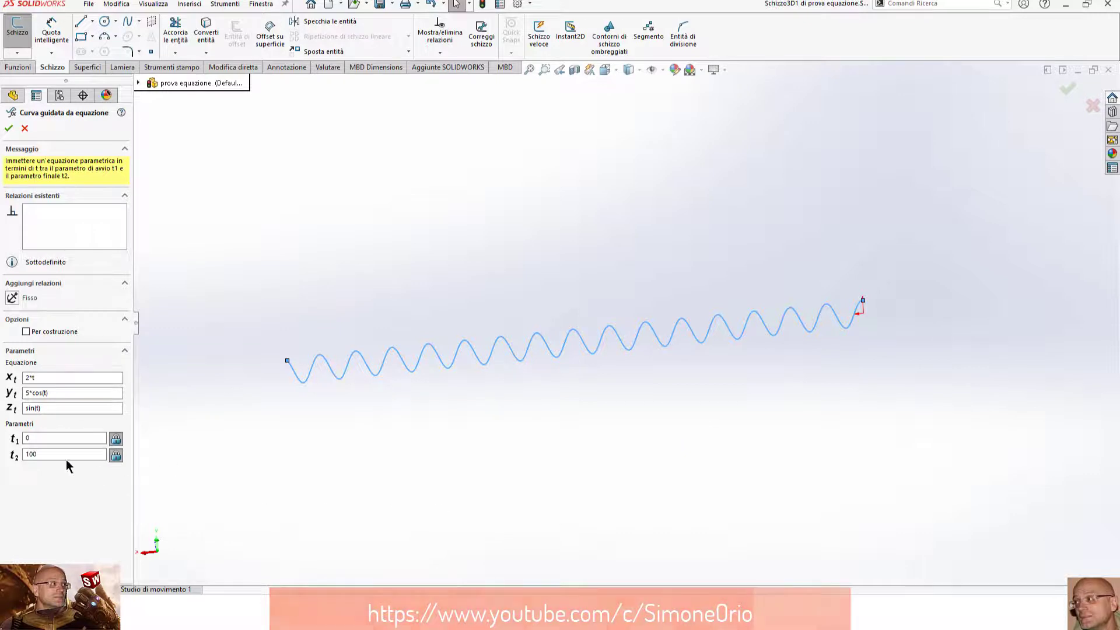
Shorten the curve by lowering end parameter t2 from 100 through 30 and 20 to 12.
left_click(42, 454)
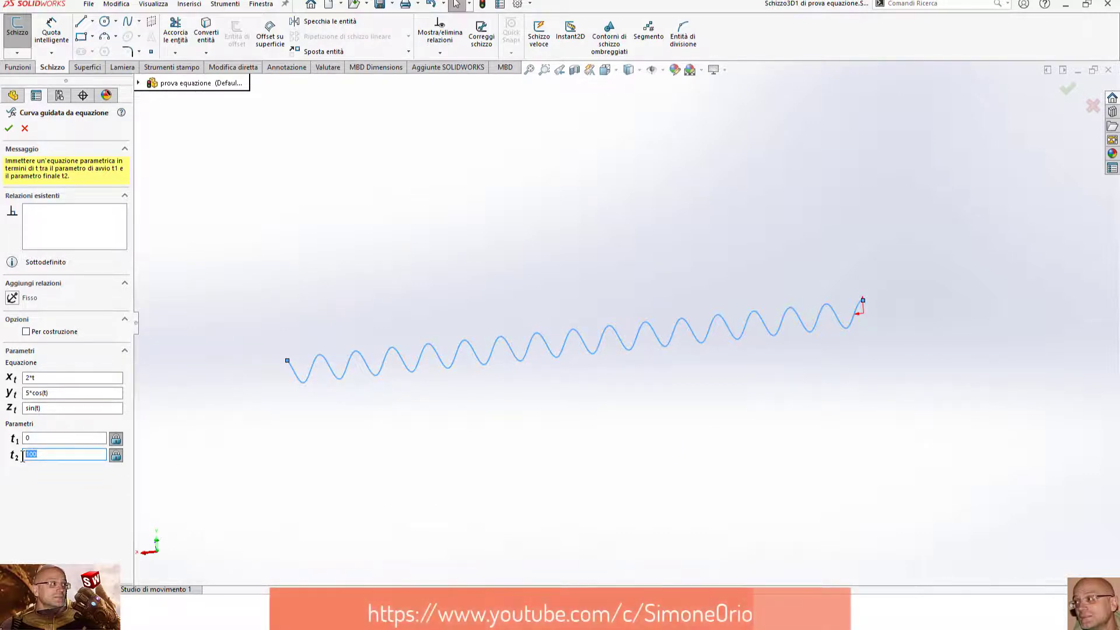
type("30")
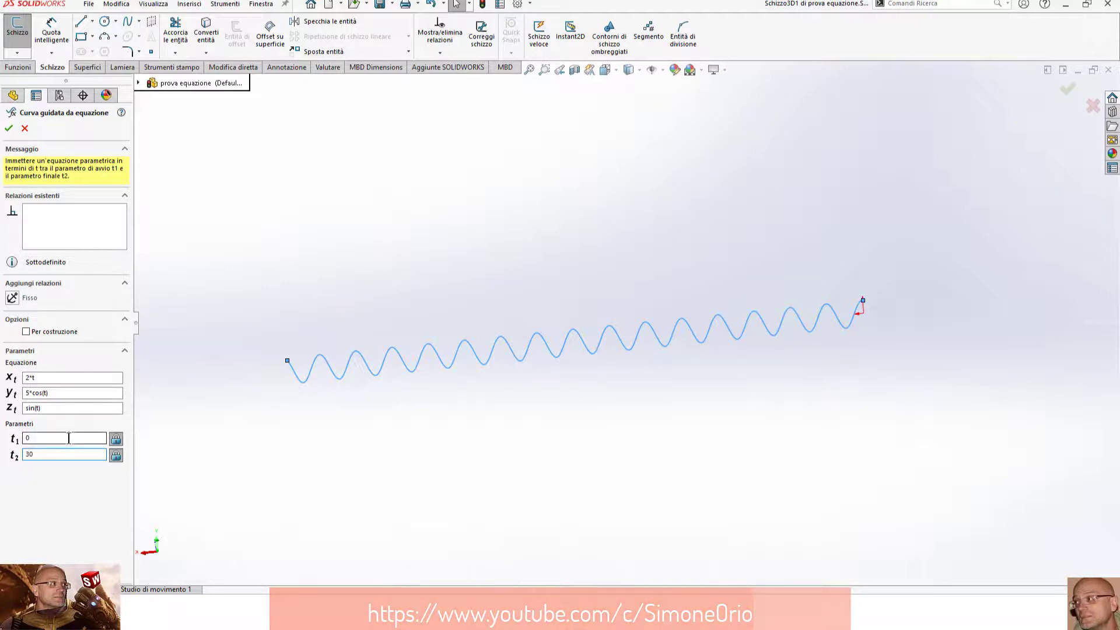
left_click(69, 438)
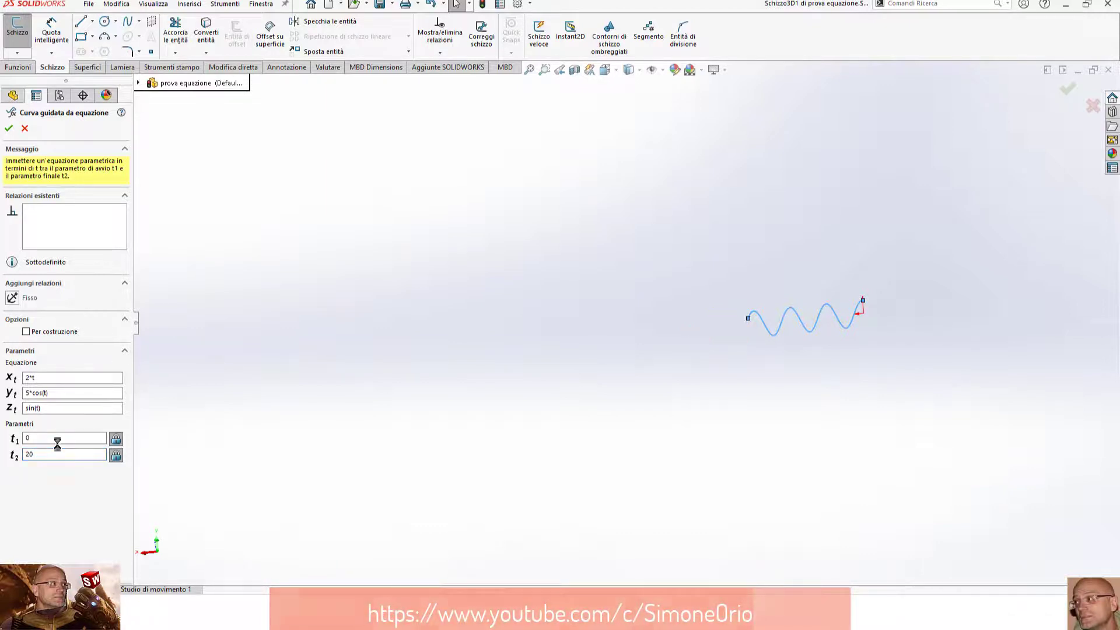
double_click(30, 454)
type("12")
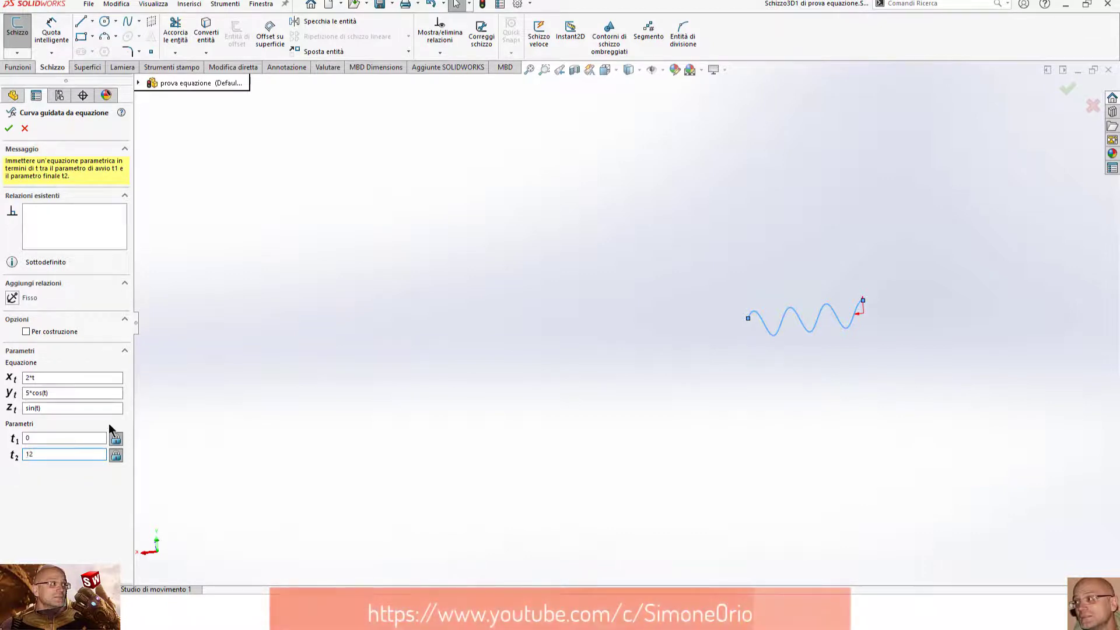
left_click(43, 441)
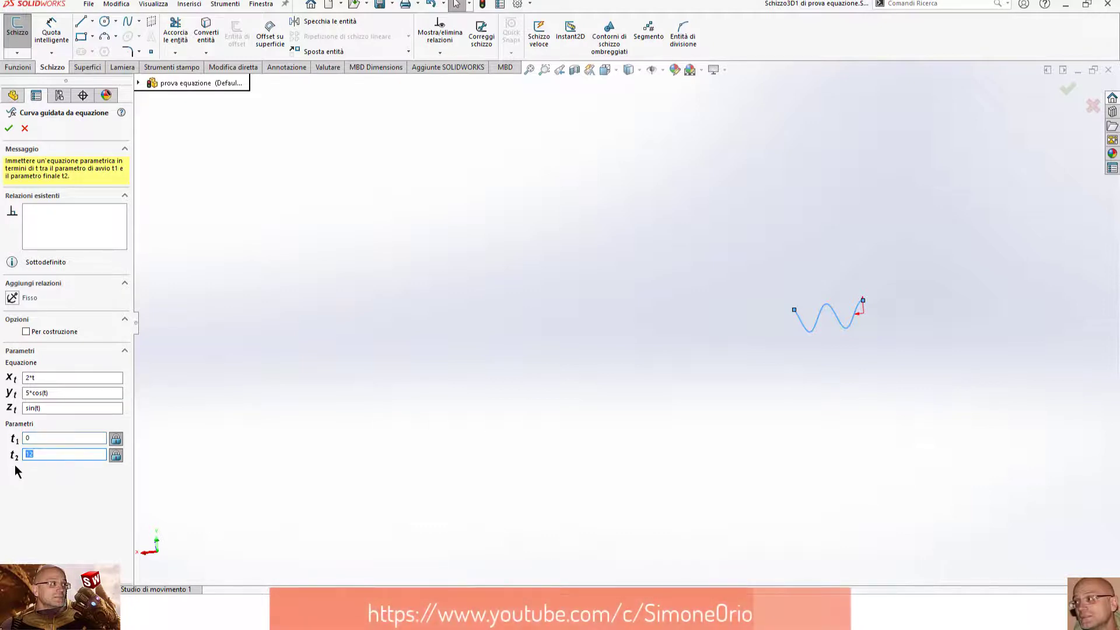
Set t2 to 6 and zoom in on the single-dip preview.
type("6")
left_click(46, 439)
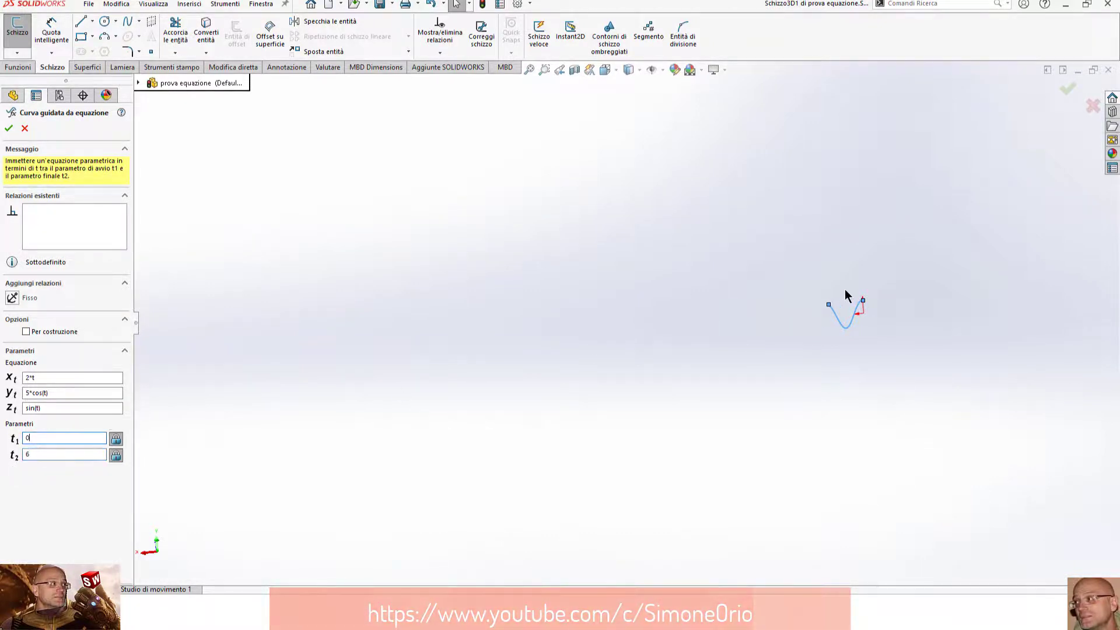
scroll(851, 308, "down", 2)
scroll(816, 309, "down", 2)
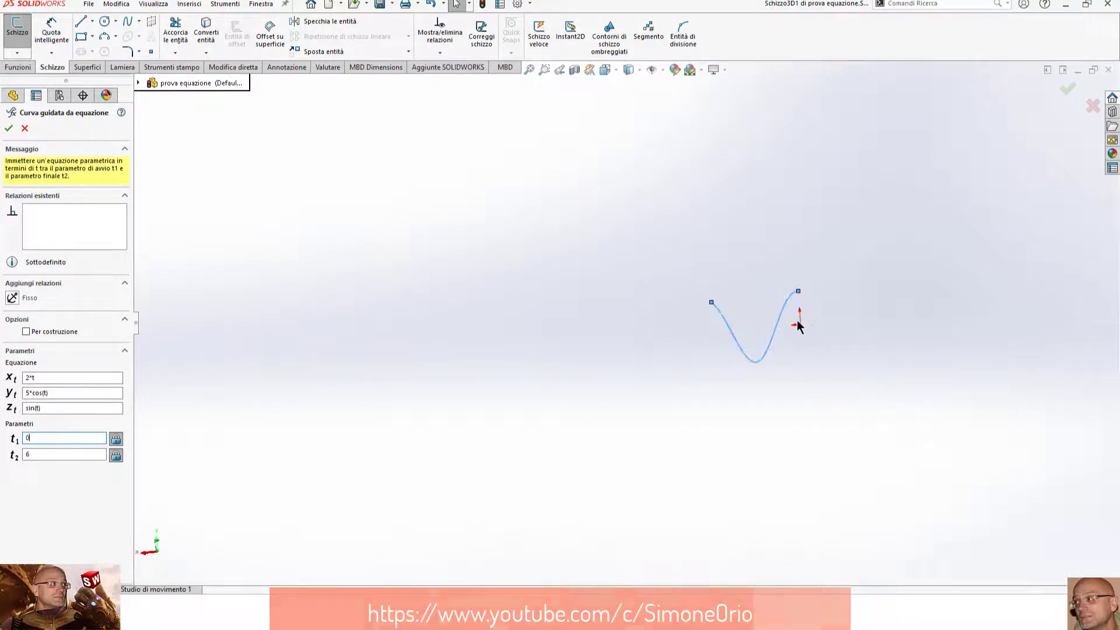
scroll(758, 309, "down", 2)
scroll(729, 308, "down", 2)
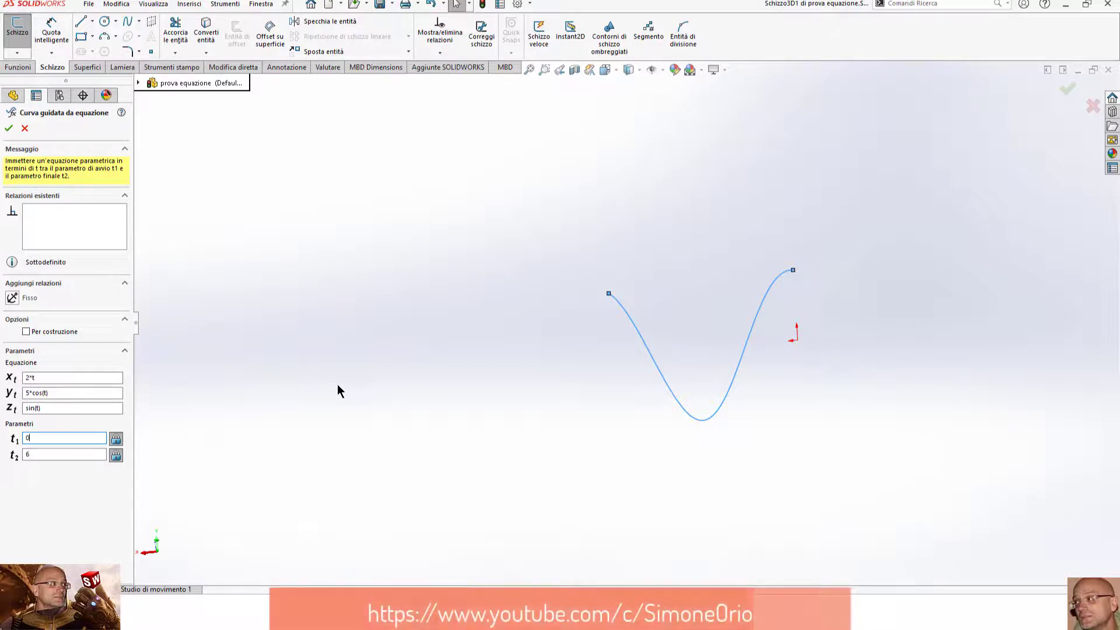
Show the wave from the Back view, zoomed to fit the screen.
mouse_move(613, 478)
middle_mouse_down()
mouse_move(707, 449)
mouse_move(723, 435)
mouse_move(690, 442)
mouse_move(706, 448)
mouse_move(622, 430)
mouse_move(740, 371)
middle_mouse_up()
key("space")
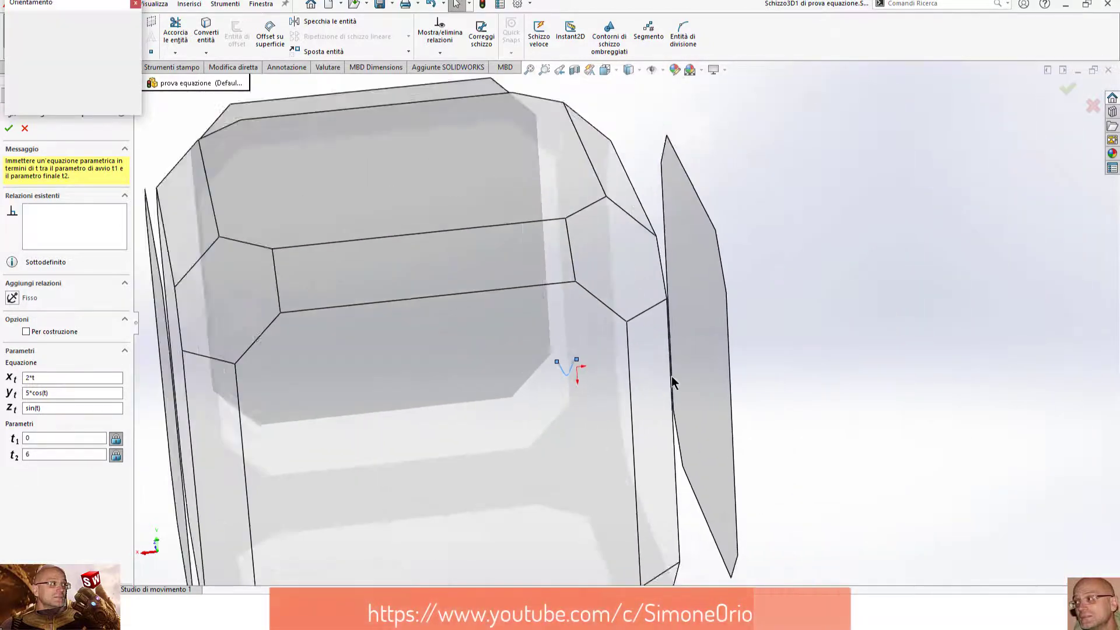
left_click(583, 399)
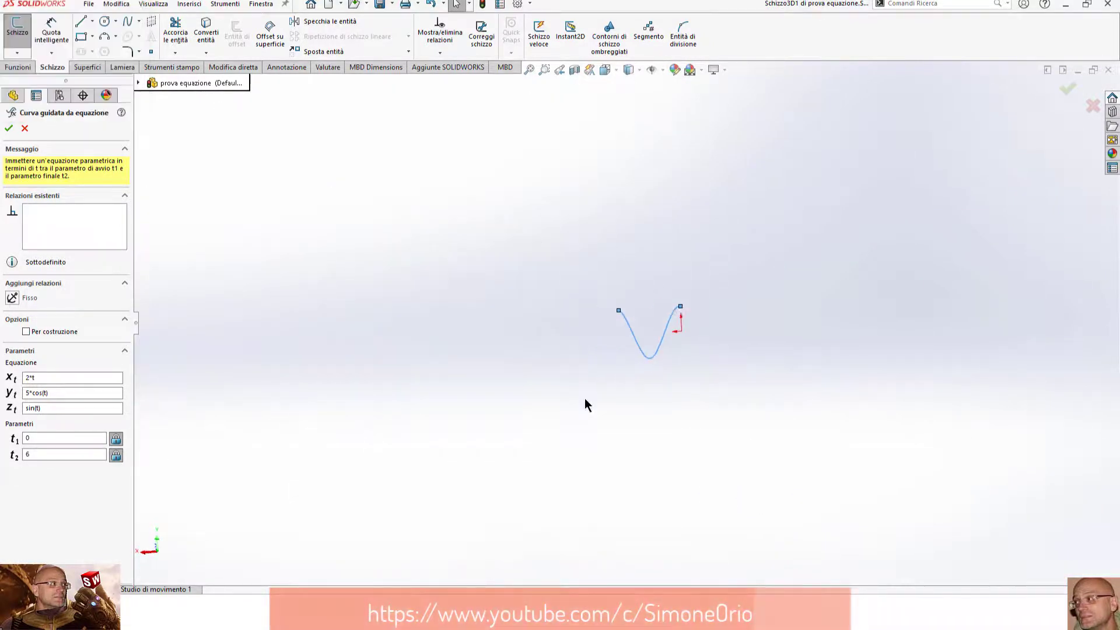
key("f")
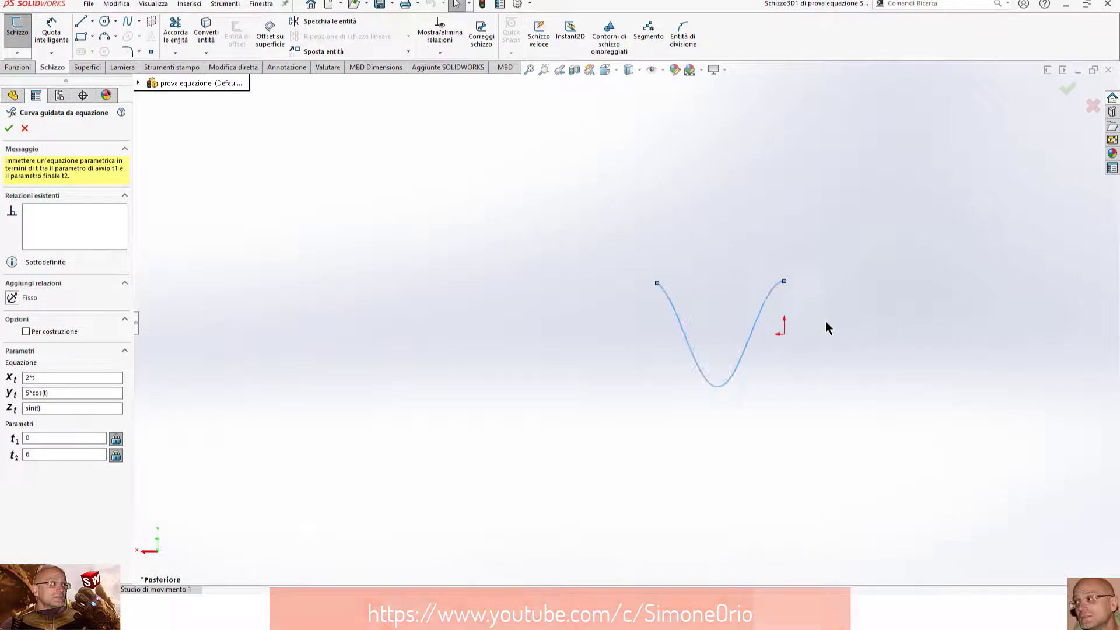
scroll(632, 295, "down", 2)
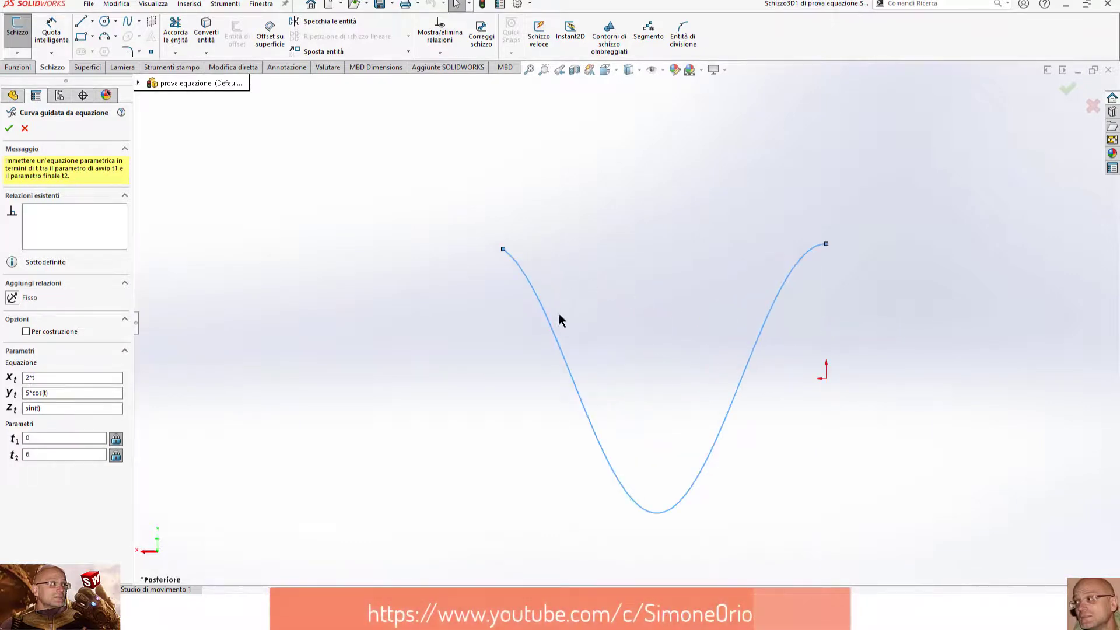
Change end parameter t2 from 6 to 6.28.
left_click(40, 454)
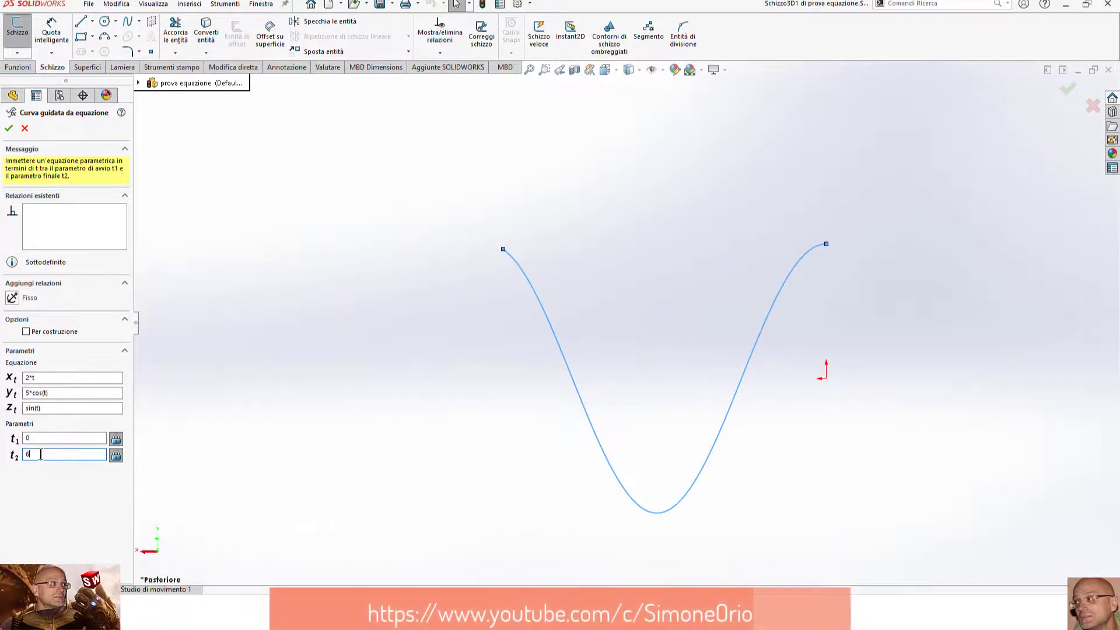
double_click(41, 454)
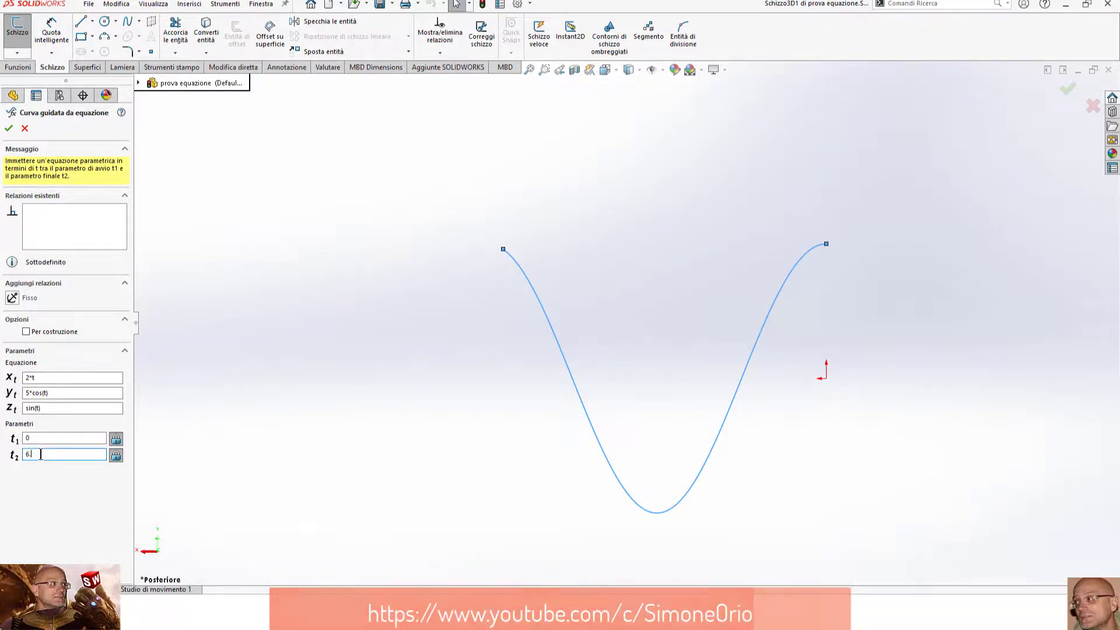
type(".28")
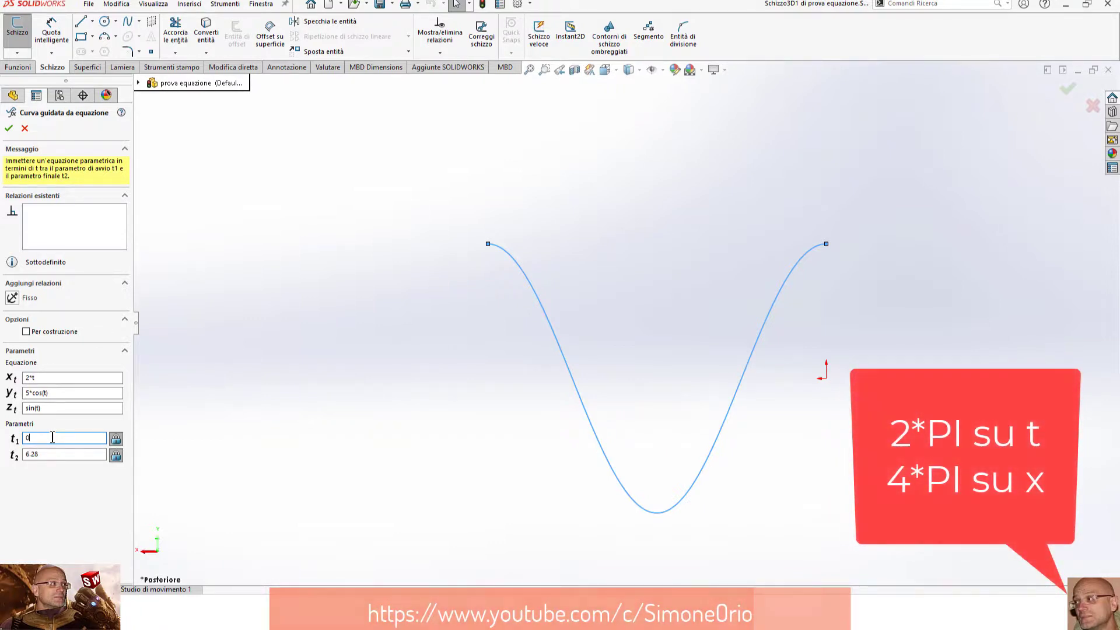
Replace t2's 6.28 with the expression 2*PI and orbit to check the full period.
double_click(31, 458)
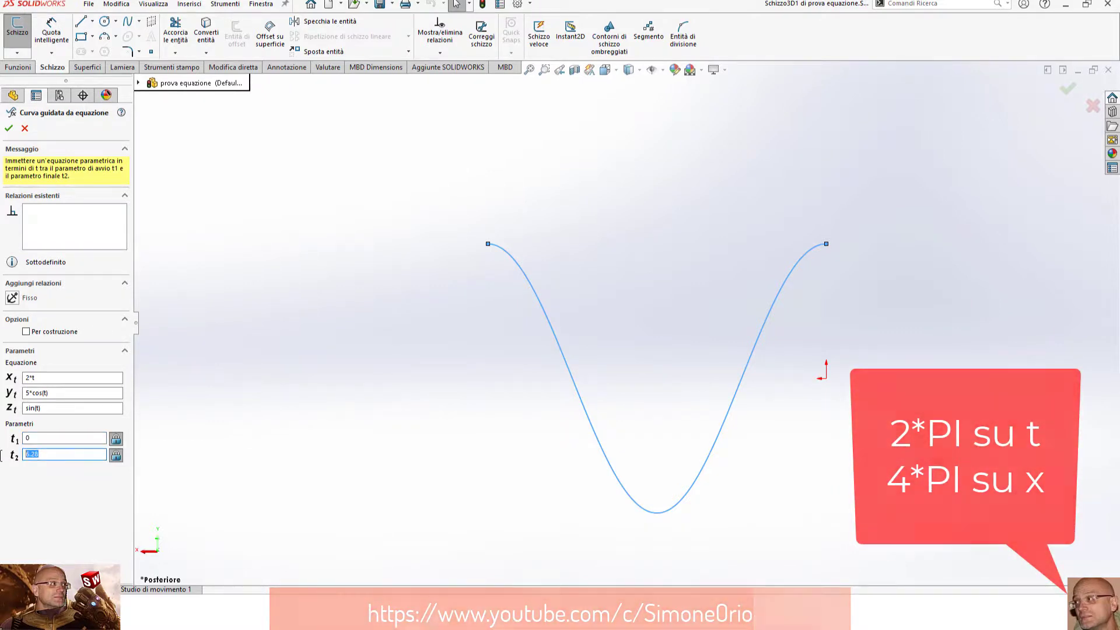
type("2")
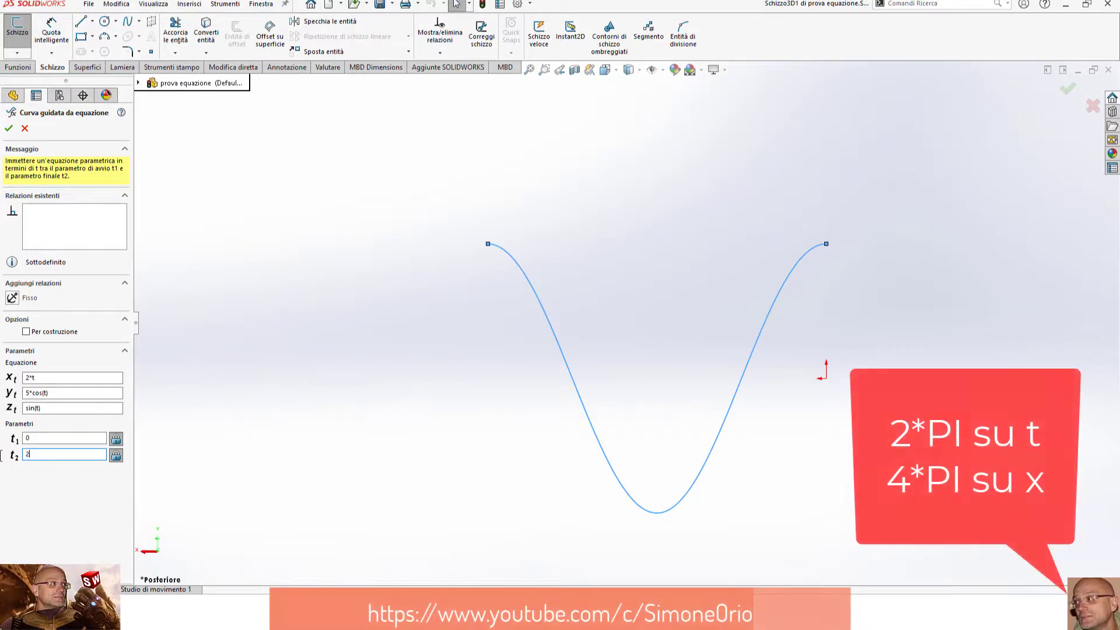
type("*PI")
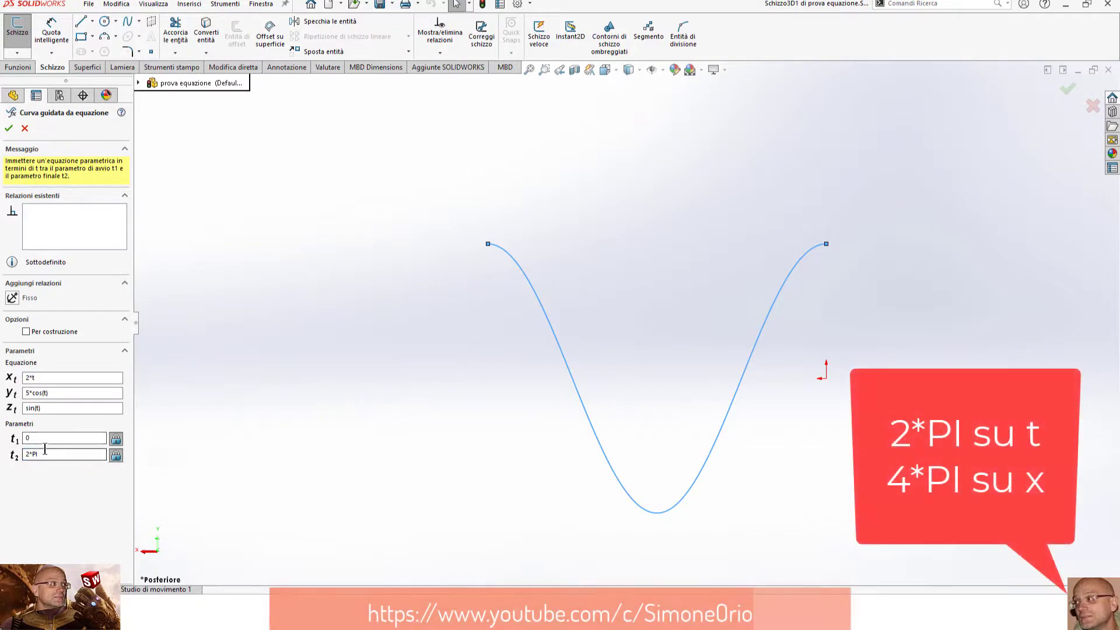
left_click(46, 454)
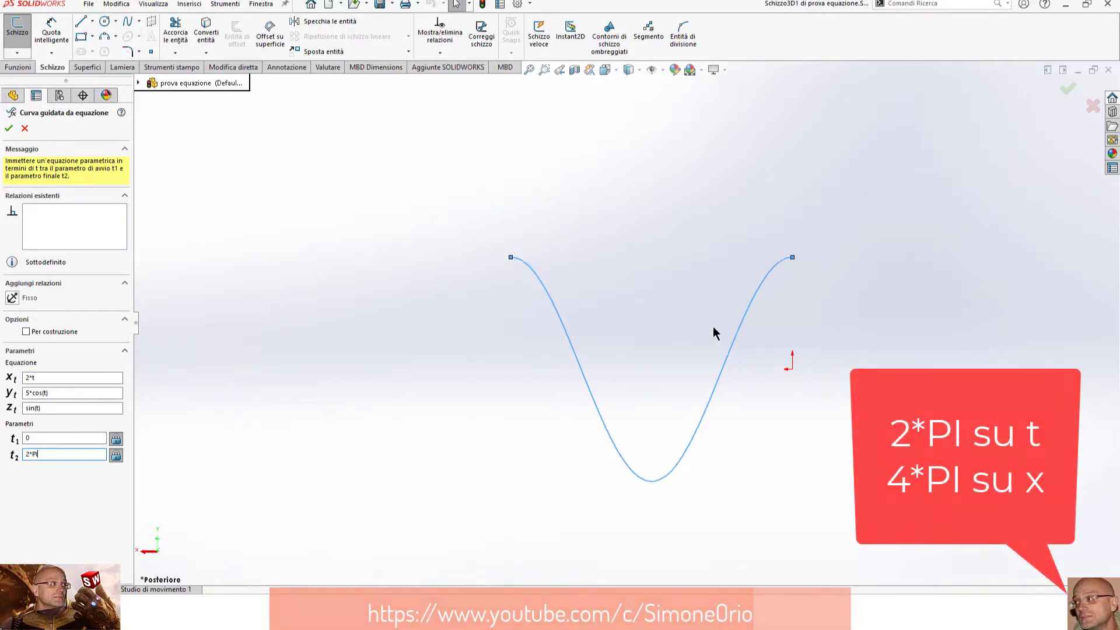
mouse_move(713, 330)
middle_mouse_down()
mouse_move(696, 367)
mouse_move(756, 396)
mouse_move(730, 403)
mouse_move(562, 281)
mouse_move(562, 246)
mouse_move(545, 237)
middle_mouse_up()
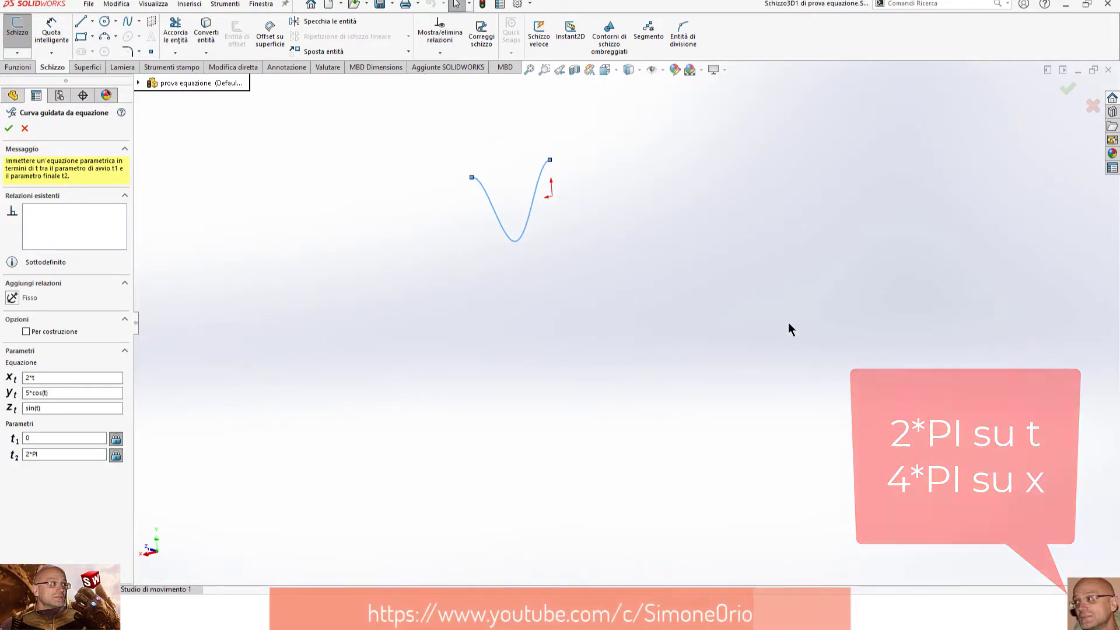